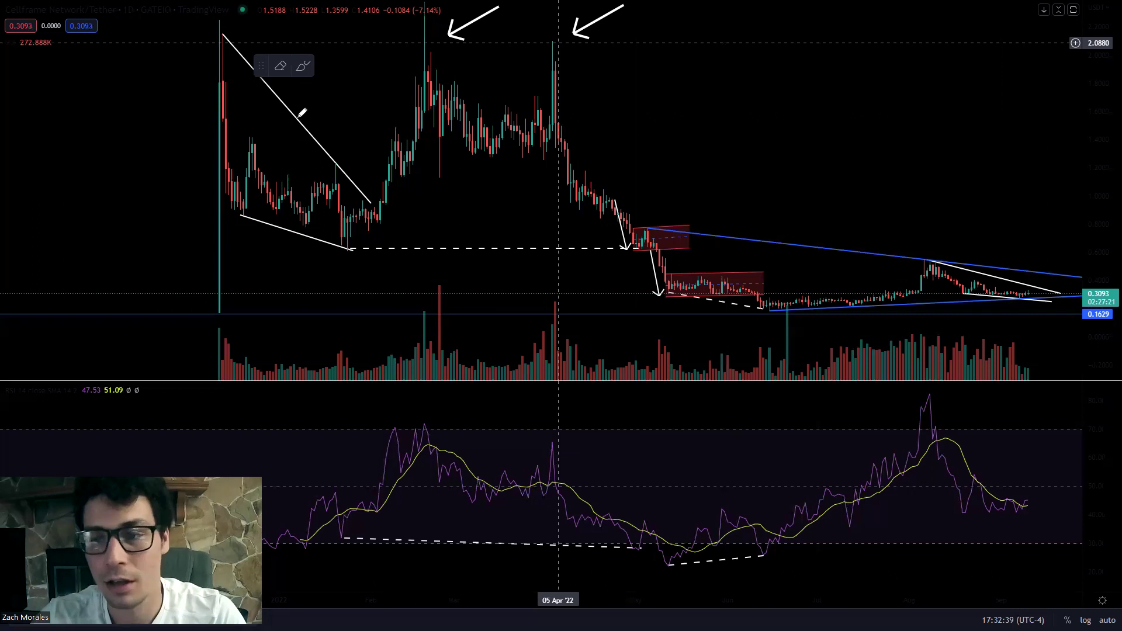
# Sketch temporary strokes tracing the early downtrend, rebound and zigzag up to the first peak.
pyautogui.moveTo(1007, 169)
pyautogui.mouseDown()
pyautogui.moveTo(979, 233)
pyautogui.moveTo(987, 272)
pyautogui.moveTo(1009, 232)
pyautogui.mouseUp()
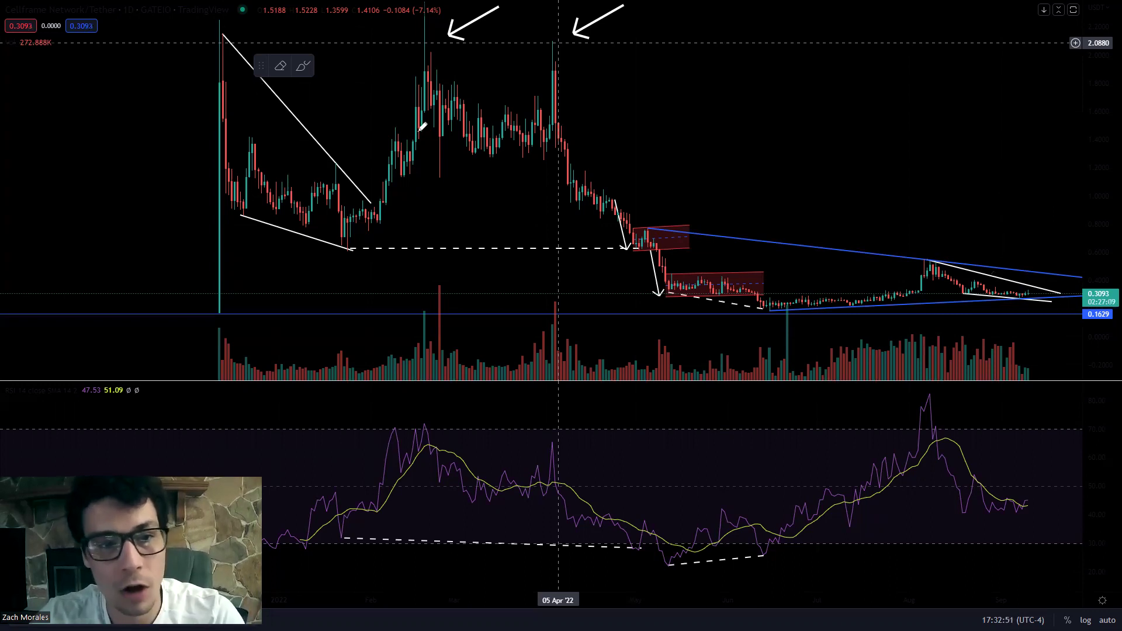
pyautogui.moveTo(370, 93); pyautogui.dragTo(326, 122)
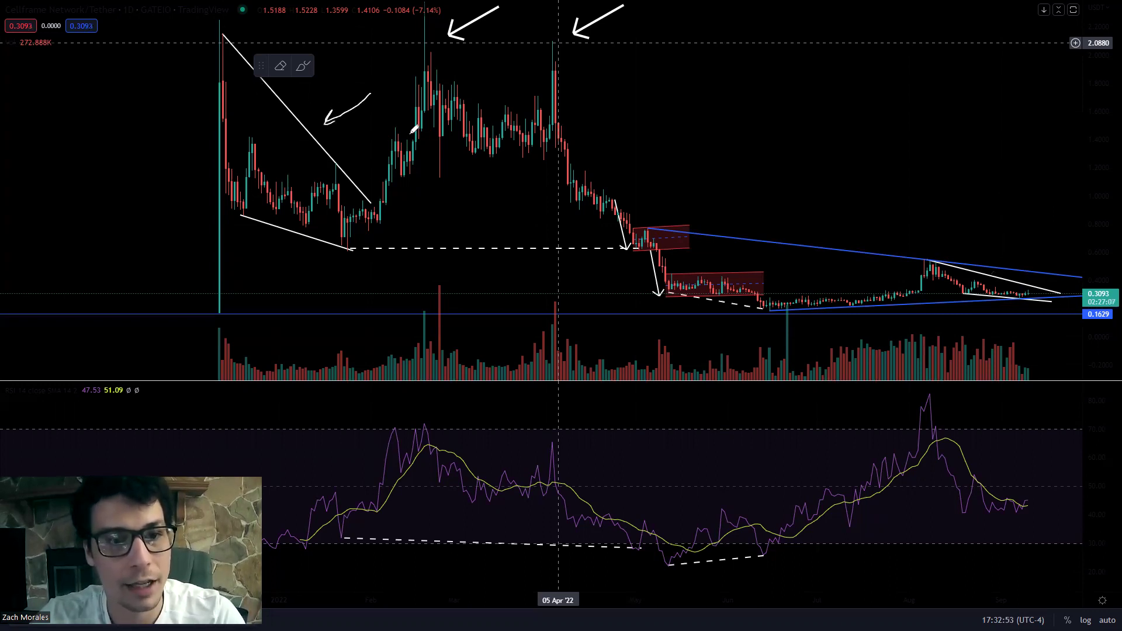
pyautogui.moveTo(223, 36)
pyautogui.mouseDown()
pyautogui.moveTo(242, 70)
pyautogui.moveTo(268, 222)
pyautogui.moveTo(306, 159)
pyautogui.mouseUp()
pyautogui.moveTo(309, 201)
pyautogui.mouseDown()
pyautogui.moveTo(338, 174)
pyautogui.moveTo(328, 240)
pyautogui.moveTo(360, 193)
pyautogui.moveTo(361, 231)
pyautogui.moveTo(398, 141)
pyautogui.mouseUp()
pyautogui.moveTo(407, 59)
pyautogui.mouseDown()
pyautogui.moveTo(393, 53)
pyautogui.moveTo(435, 71)
pyautogui.mouseUp()
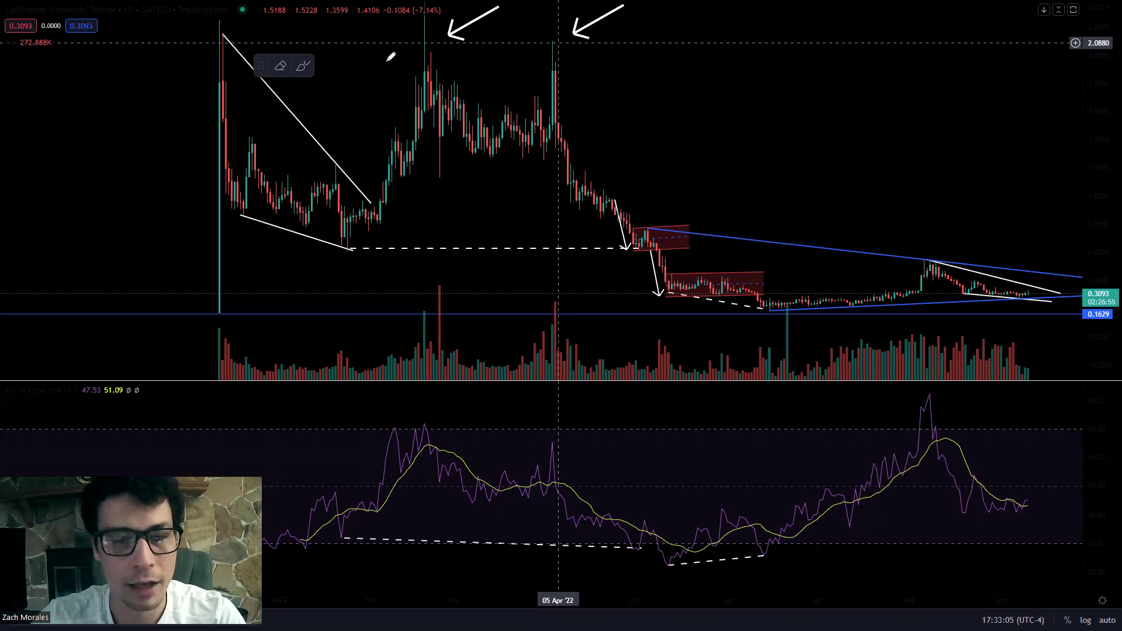
# Circle the first and second peaks, connect them, and sketch the drop and rise.
pyautogui.moveTo(441, 24); pyautogui.dragTo(452, 37)
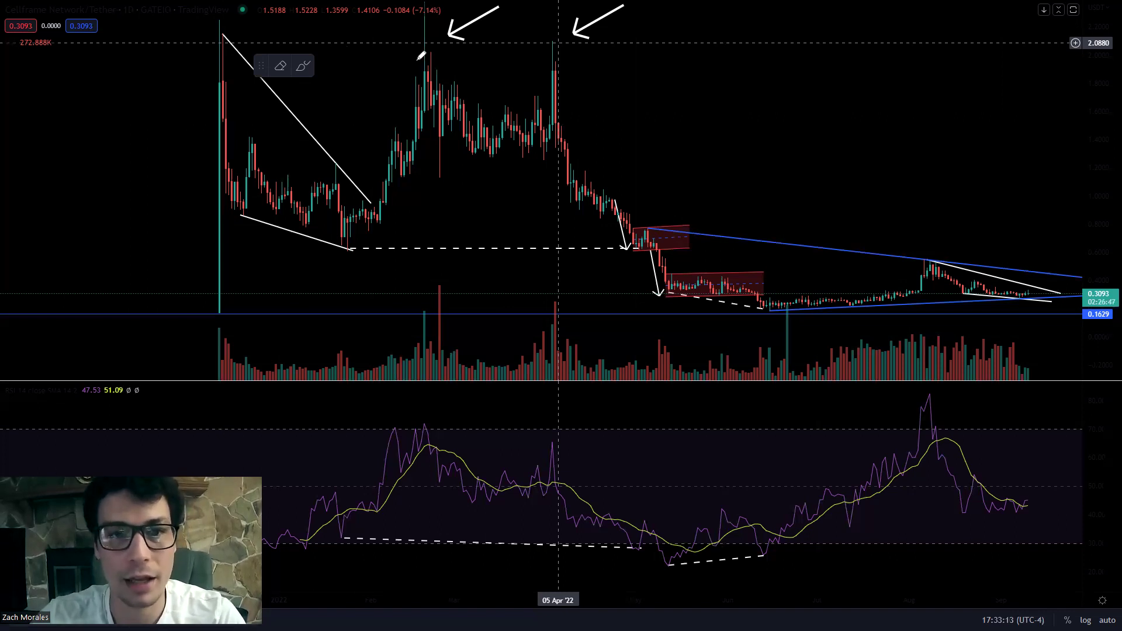
pyautogui.moveTo(444, 52); pyautogui.dragTo(439, 49)
pyautogui.moveTo(558, 55); pyautogui.dragTo(568, 80)
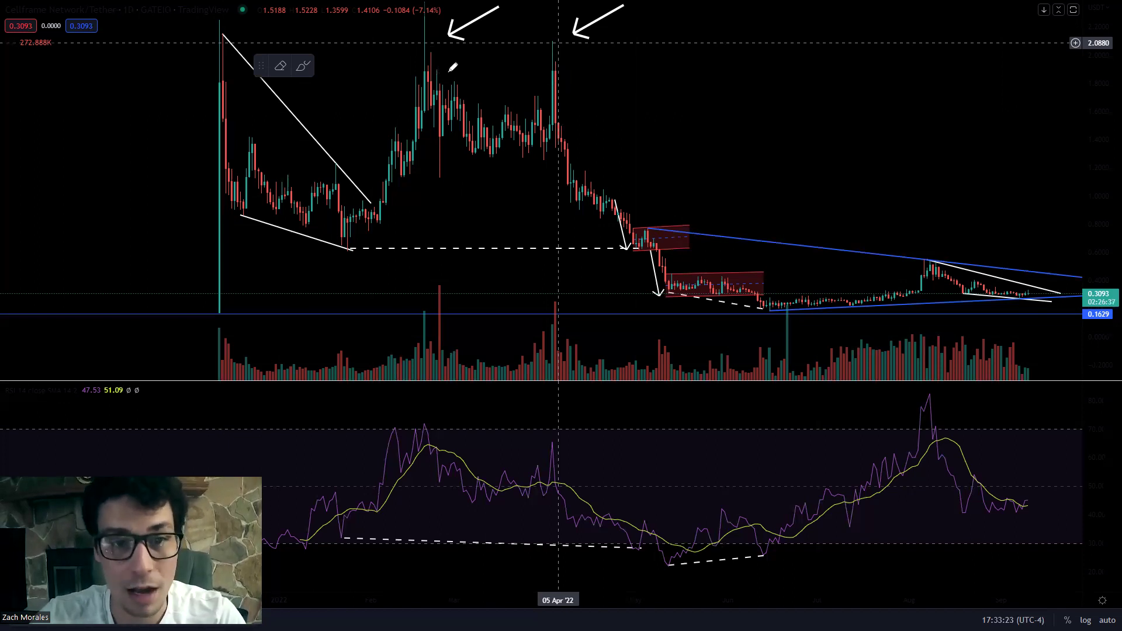
pyautogui.moveTo(416, 53); pyautogui.dragTo(645, 54)
pyautogui.moveTo(559, 60)
pyautogui.mouseDown()
pyautogui.moveTo(608, 231)
pyautogui.moveTo(614, 202)
pyautogui.mouseUp()
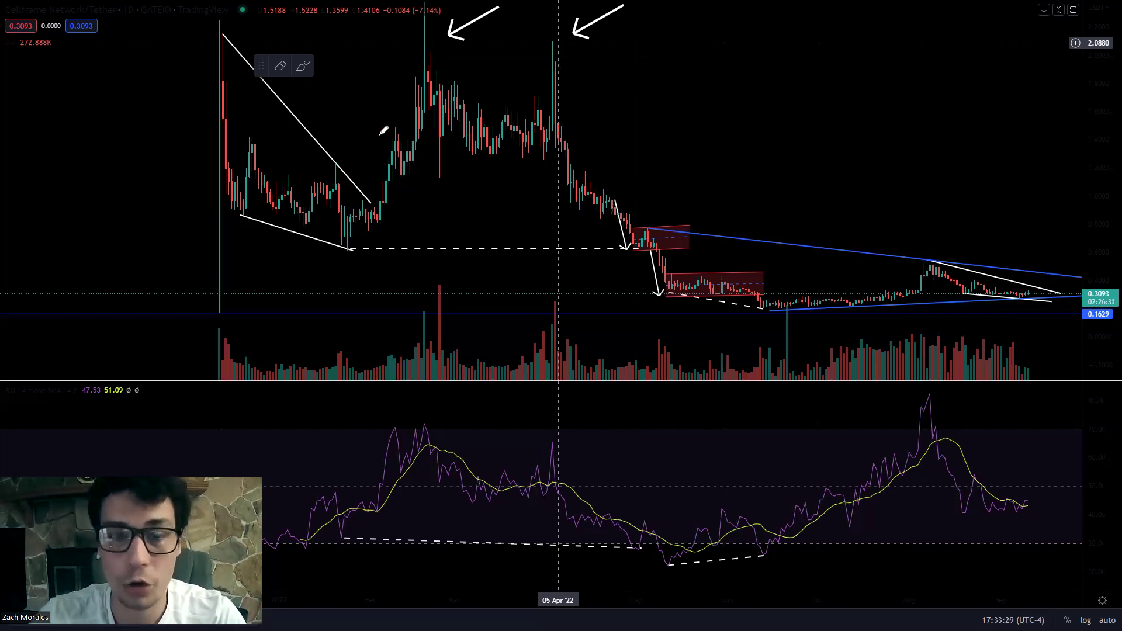
pyautogui.moveTo(380, 226)
pyautogui.mouseDown()
pyautogui.moveTo(427, 79)
pyautogui.moveTo(474, 107)
pyautogui.moveTo(495, 151)
pyautogui.moveTo(563, 54)
pyautogui.moveTo(632, 247)
pyautogui.mouseUp()
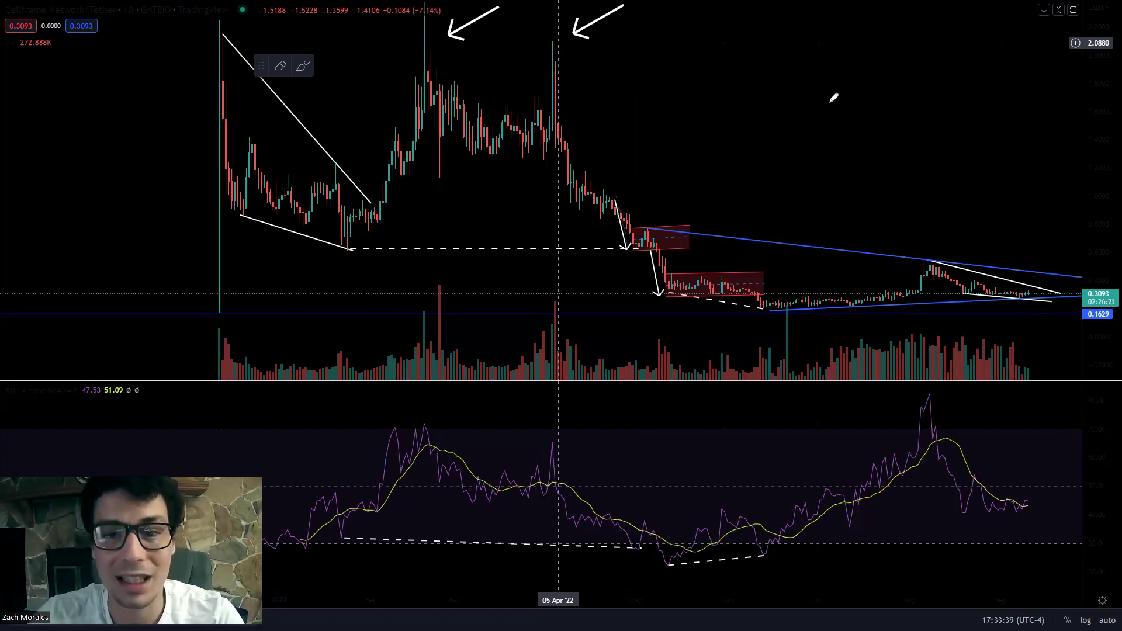
# Sketch a W-shaped scenario and retrace the climb and pullback around the first peak.
pyautogui.moveTo(699, 111)
pyautogui.mouseDown()
pyautogui.moveTo(749, 156)
pyautogui.moveTo(777, 92)
pyautogui.mouseUp()
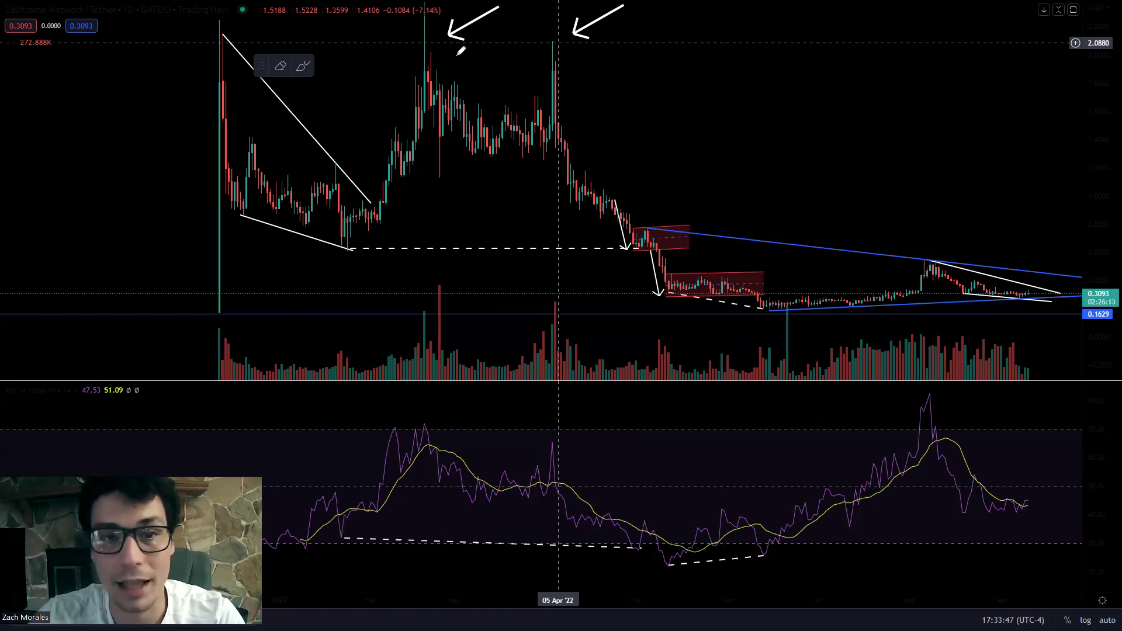
pyautogui.moveTo(233, 105)
pyautogui.mouseDown()
pyautogui.moveTo(296, 159)
pyautogui.moveTo(334, 216)
pyautogui.moveTo(419, 163)
pyautogui.mouseUp()
pyautogui.moveTo(431, 90); pyautogui.dragTo(412, 68)
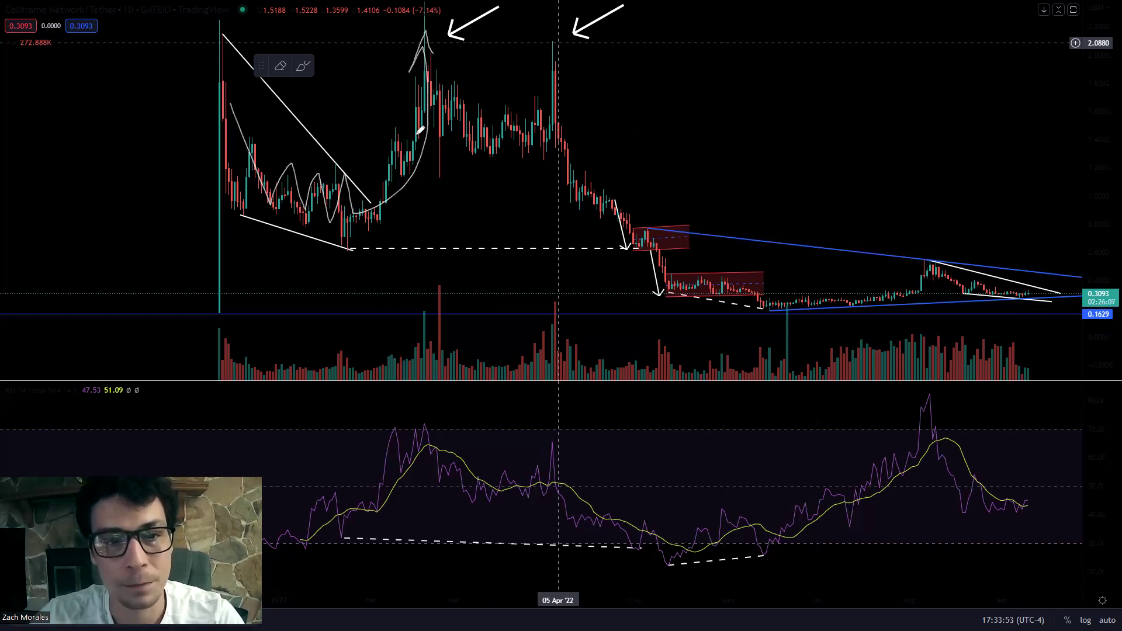
pyautogui.moveTo(367, 215); pyautogui.dragTo(428, 46)
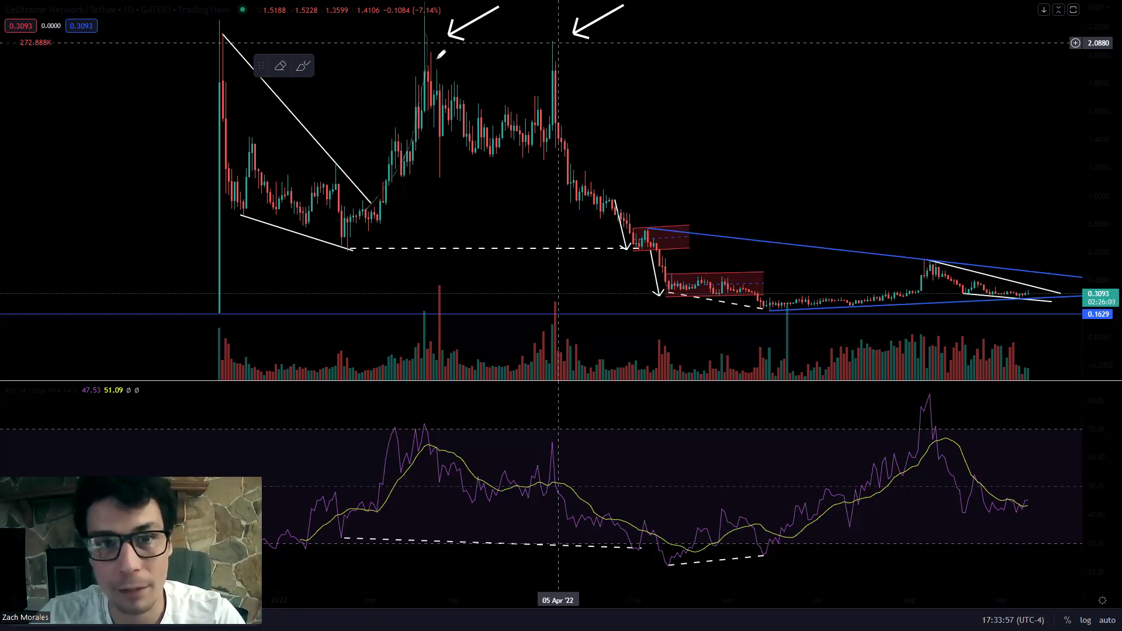
pyautogui.moveTo(440, 57)
pyautogui.mouseDown()
pyautogui.moveTo(473, 151)
pyautogui.moveTo(594, 158)
pyautogui.mouseUp()
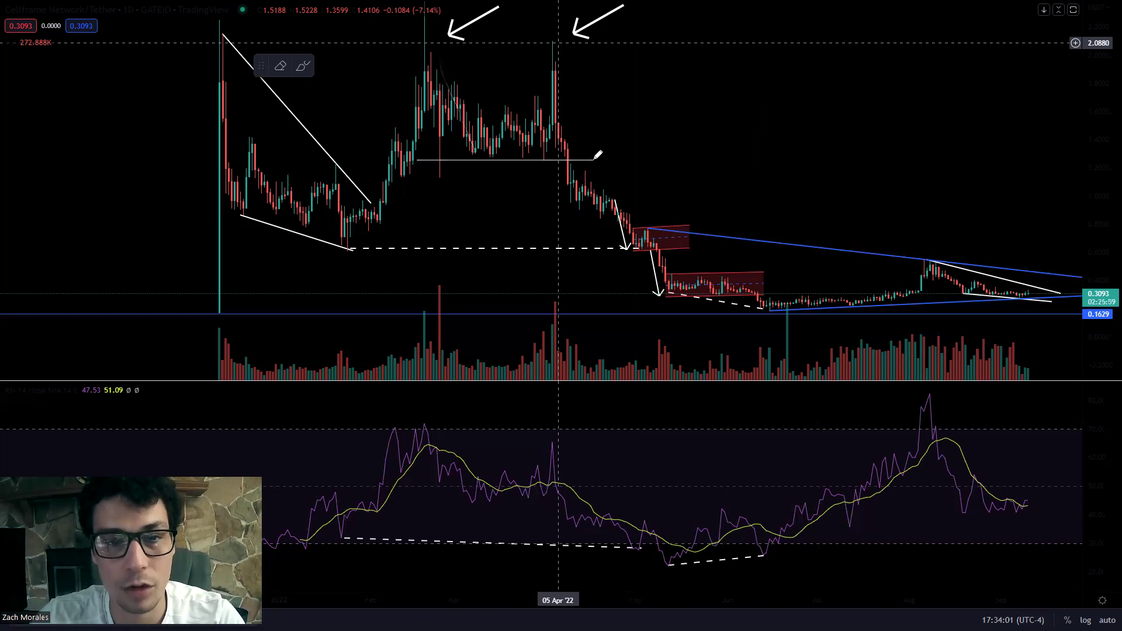
# Mark the horizontal support under the range, circle the second peak, and sketch an M shape.
pyautogui.moveTo(429, 153); pyautogui.dragTo(587, 154)
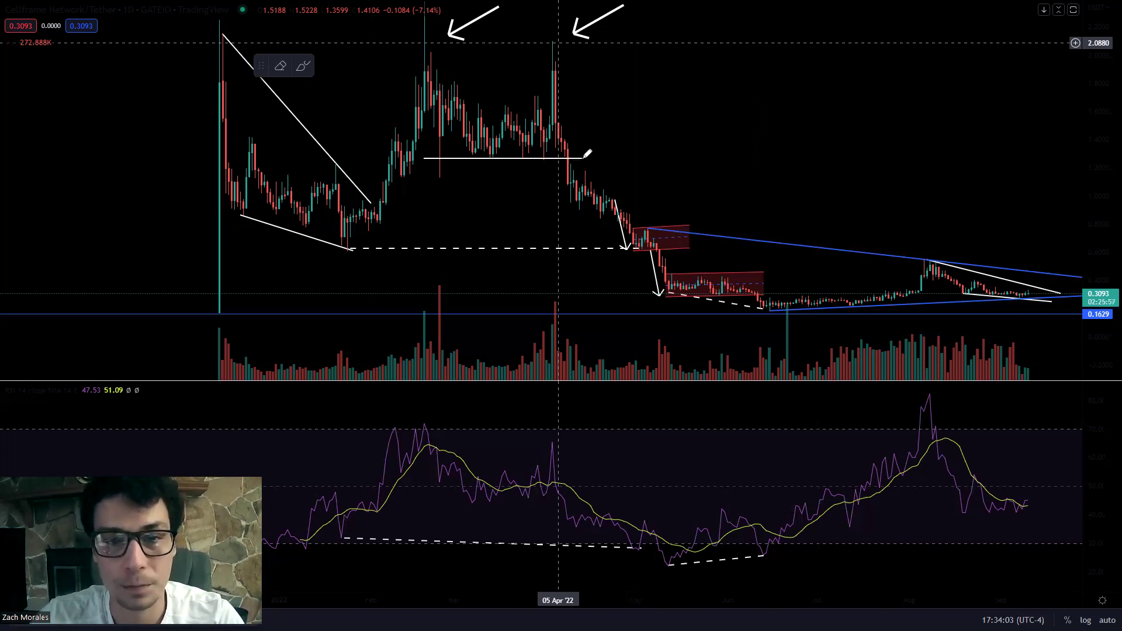
pyautogui.moveTo(439, 88)
pyautogui.mouseDown()
pyautogui.moveTo(459, 136)
pyautogui.moveTo(520, 142)
pyautogui.moveTo(540, 128)
pyautogui.moveTo(548, 57)
pyautogui.moveTo(562, 63)
pyautogui.mouseUp()
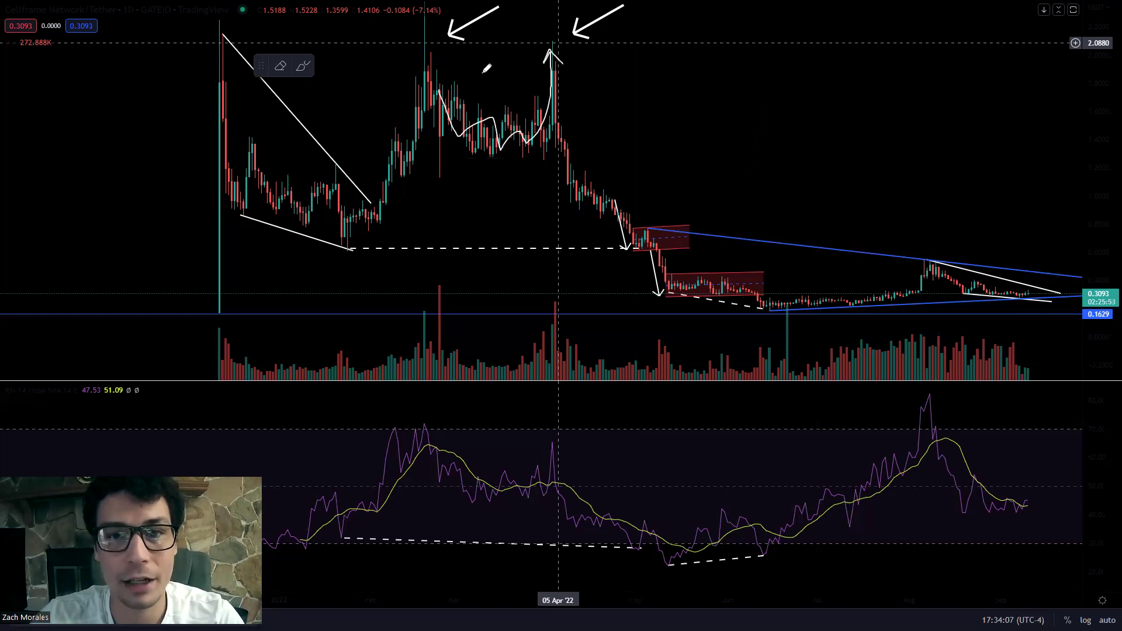
pyautogui.moveTo(577, 52)
pyautogui.mouseDown()
pyautogui.moveTo(538, 54)
pyautogui.moveTo(577, 56)
pyautogui.mouseUp()
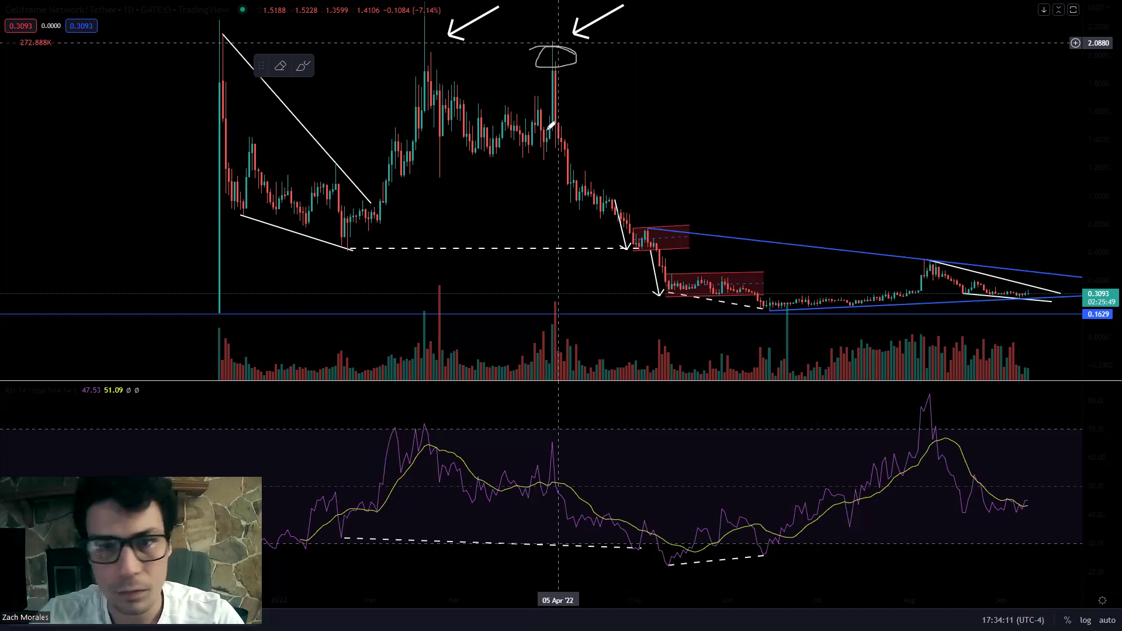
pyautogui.moveTo(555, 58); pyautogui.dragTo(566, 149)
pyautogui.moveTo(424, 161); pyautogui.dragTo(697, 158)
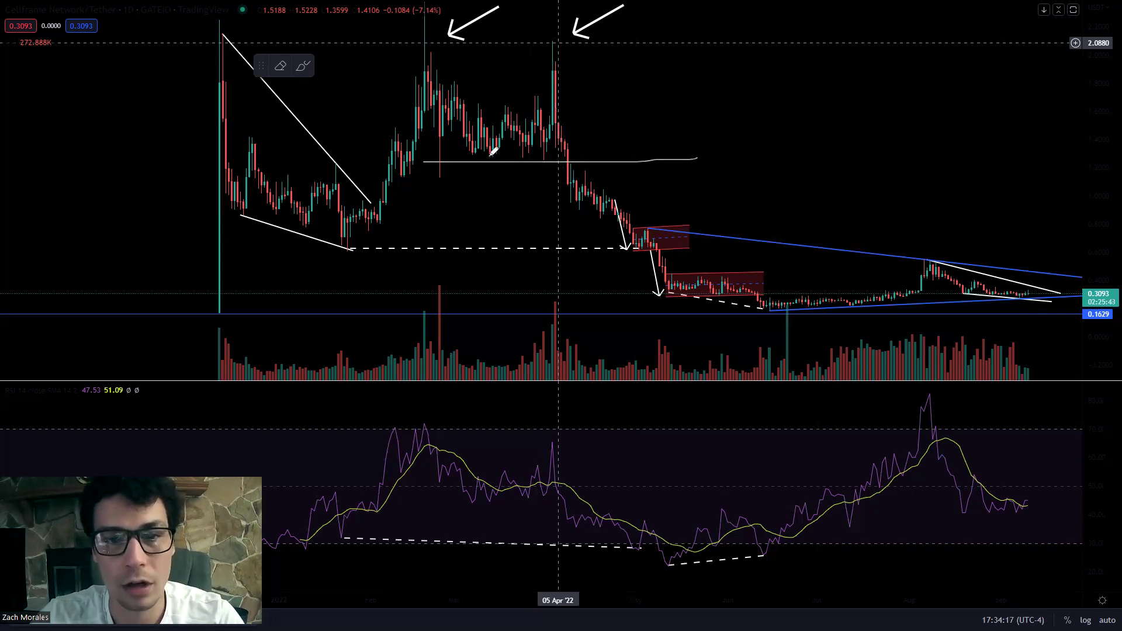
pyautogui.moveTo(412, 156)
pyautogui.mouseDown()
pyautogui.moveTo(588, 153)
pyautogui.moveTo(581, 170)
pyautogui.moveTo(596, 207)
pyautogui.moveTo(617, 202)
pyautogui.mouseUp()
pyautogui.moveTo(370, 230)
pyautogui.mouseDown()
pyautogui.moveTo(433, 70)
pyautogui.moveTo(540, 83)
pyautogui.moveTo(643, 247)
pyautogui.mouseUp()
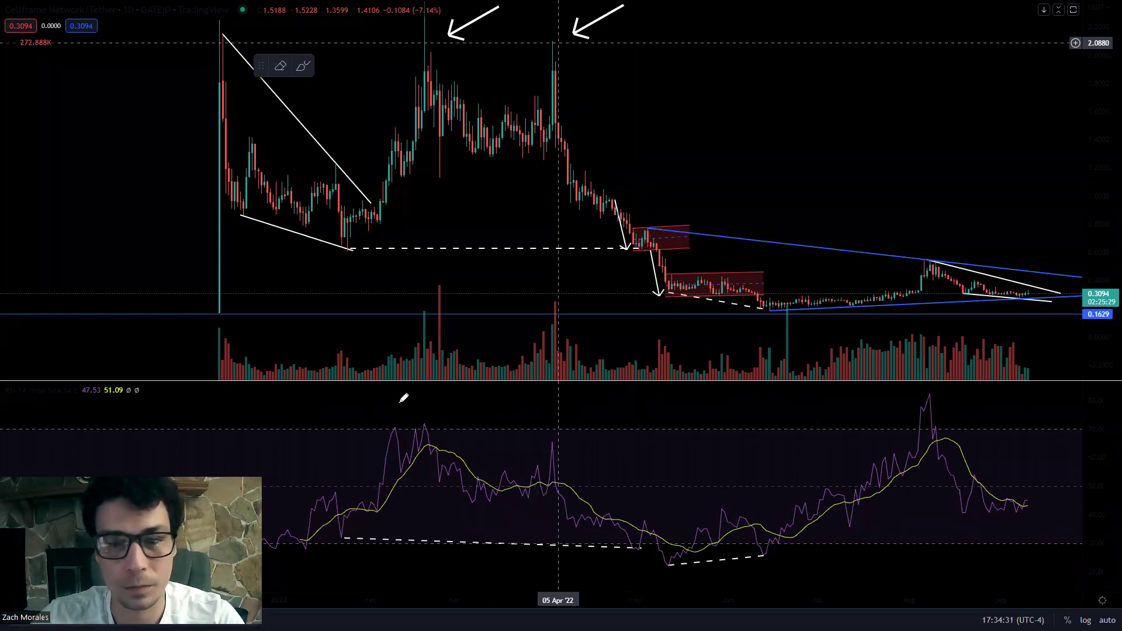
# Pan and zoom the chart so candles run from the first spike to the latest bar.
pyautogui.moveTo(814, 173); pyautogui.dragTo(734, 259)
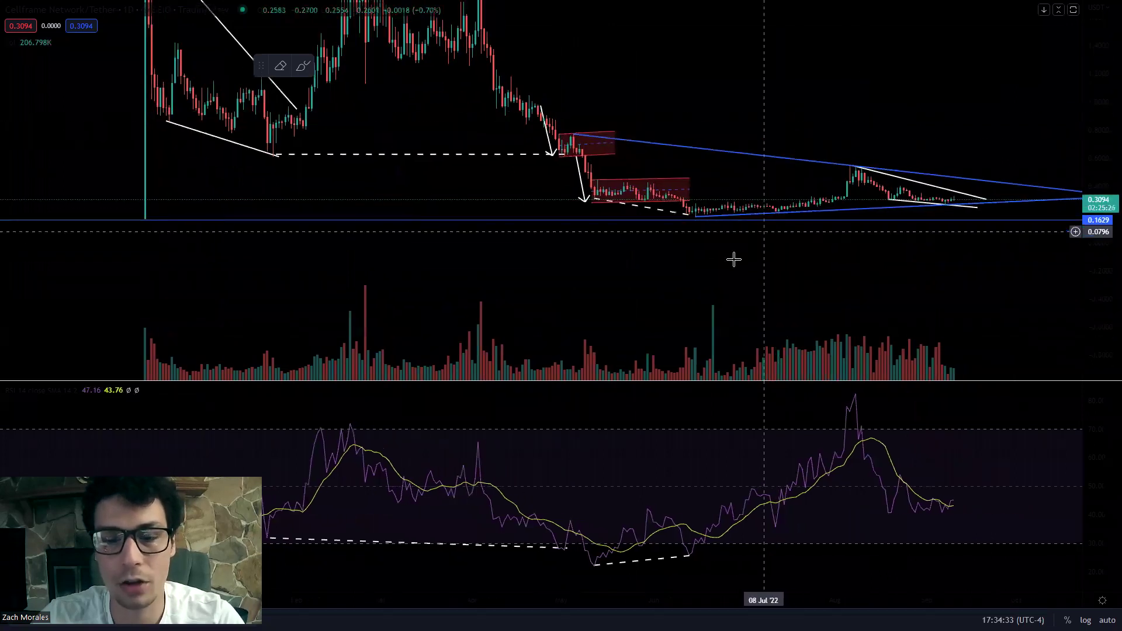
pyautogui.scroll(-3, 775, 240)
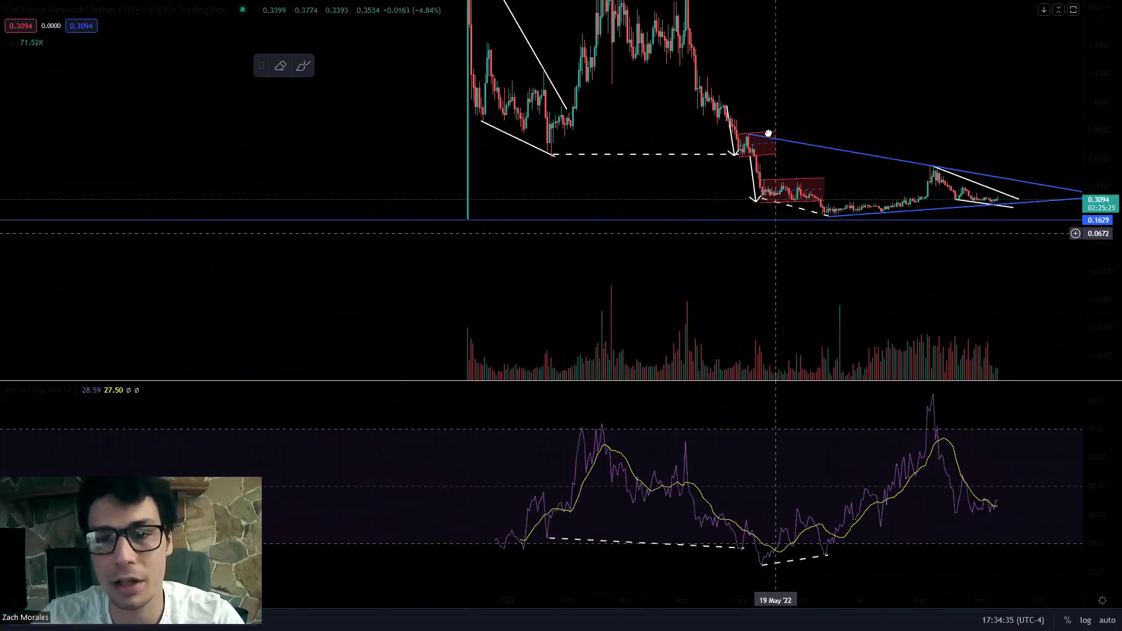
pyautogui.moveTo(768, 134); pyautogui.dragTo(734, 179)
pyautogui.scroll(3, 776, 181)
pyautogui.moveTo(619, 170); pyautogui.dragTo(779, 163)
pyautogui.scroll(2, 734, 179)
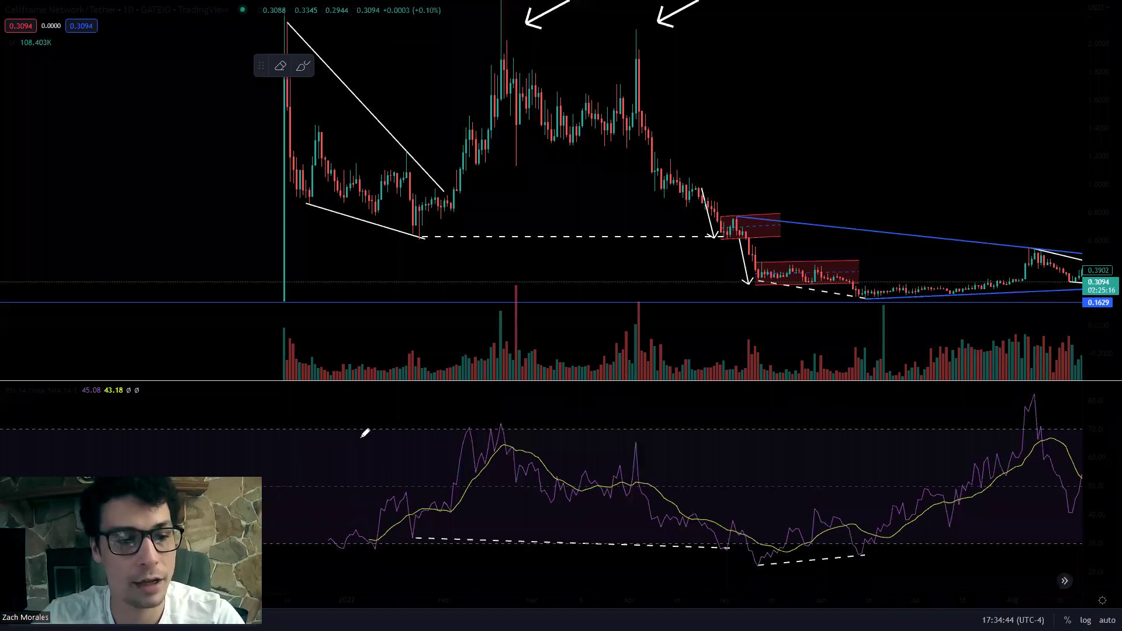
pyautogui.moveTo(360, 443)
pyautogui.mouseDown()
pyautogui.moveTo(79, 404)
pyautogui.moveTo(114, 395)
pyautogui.mouseUp()
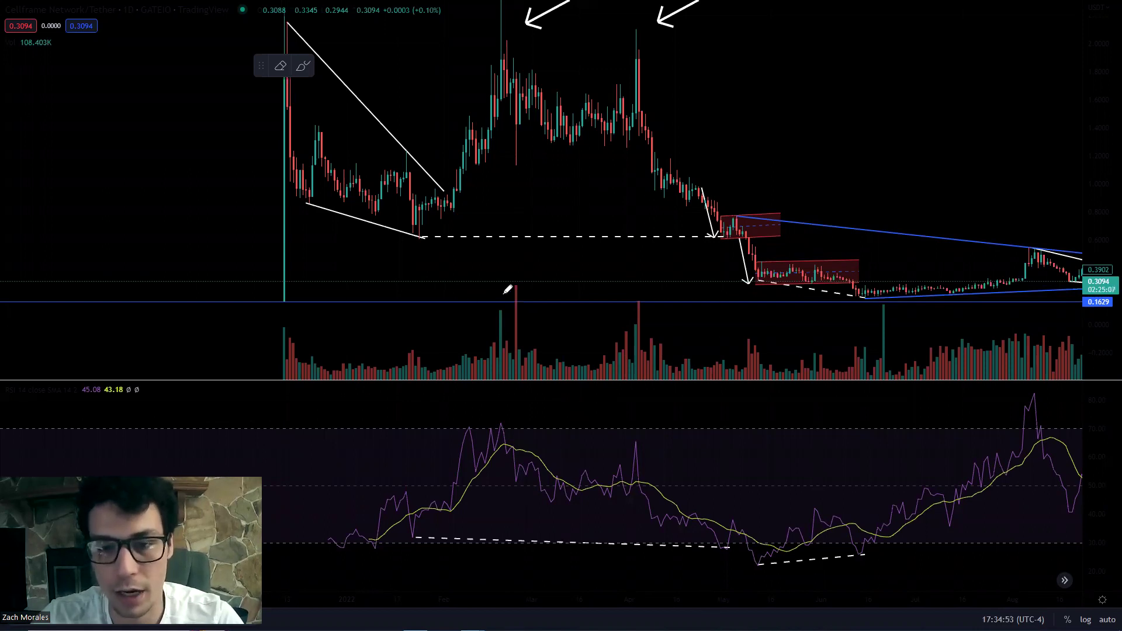
pyautogui.moveTo(422, 234); pyautogui.dragTo(732, 233)
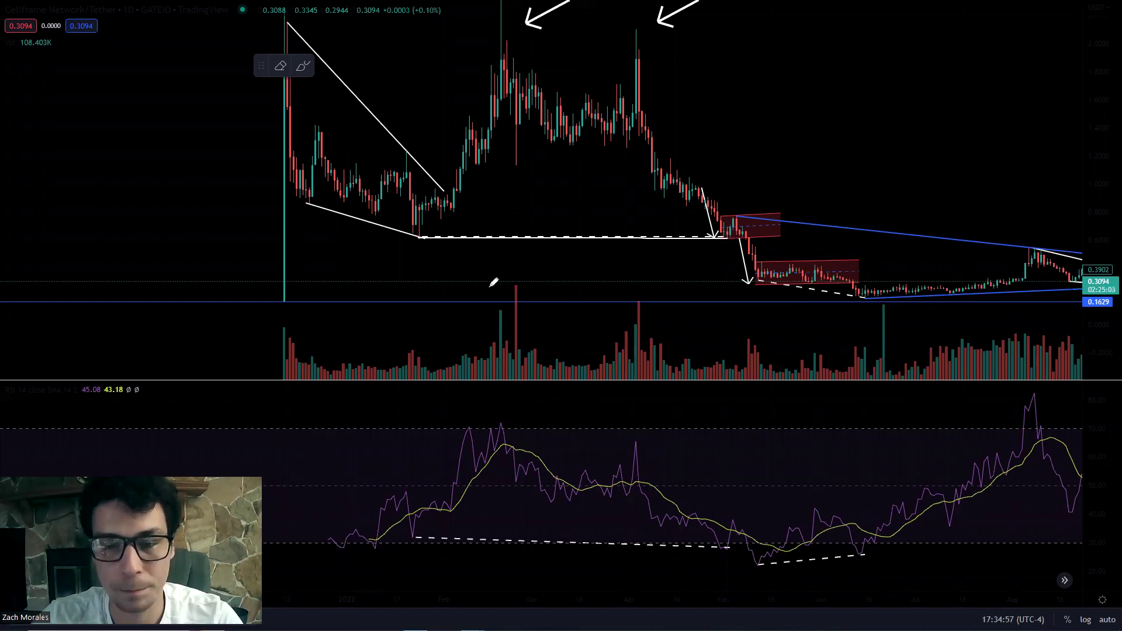
pyautogui.moveTo(417, 234); pyautogui.dragTo(413, 233)
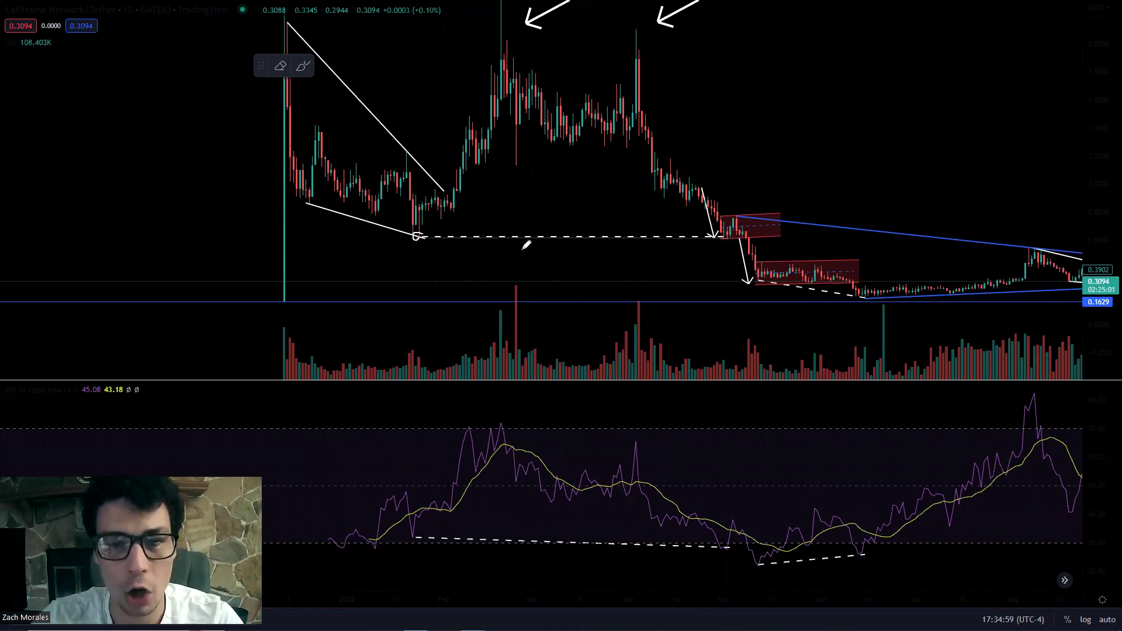
pyautogui.moveTo(736, 229)
pyautogui.mouseDown()
pyautogui.moveTo(719, 241)
pyautogui.moveTo(731, 232)
pyautogui.mouseUp()
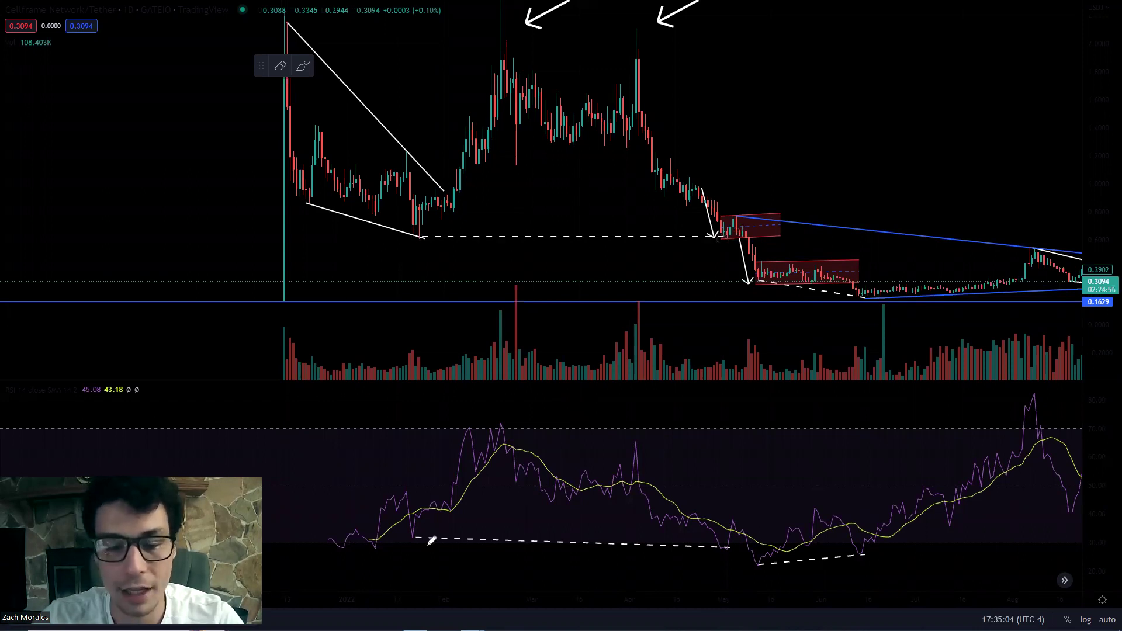
pyautogui.moveTo(410, 536)
pyautogui.mouseDown()
pyautogui.moveTo(754, 538)
pyautogui.moveTo(706, 552)
pyautogui.mouseUp()
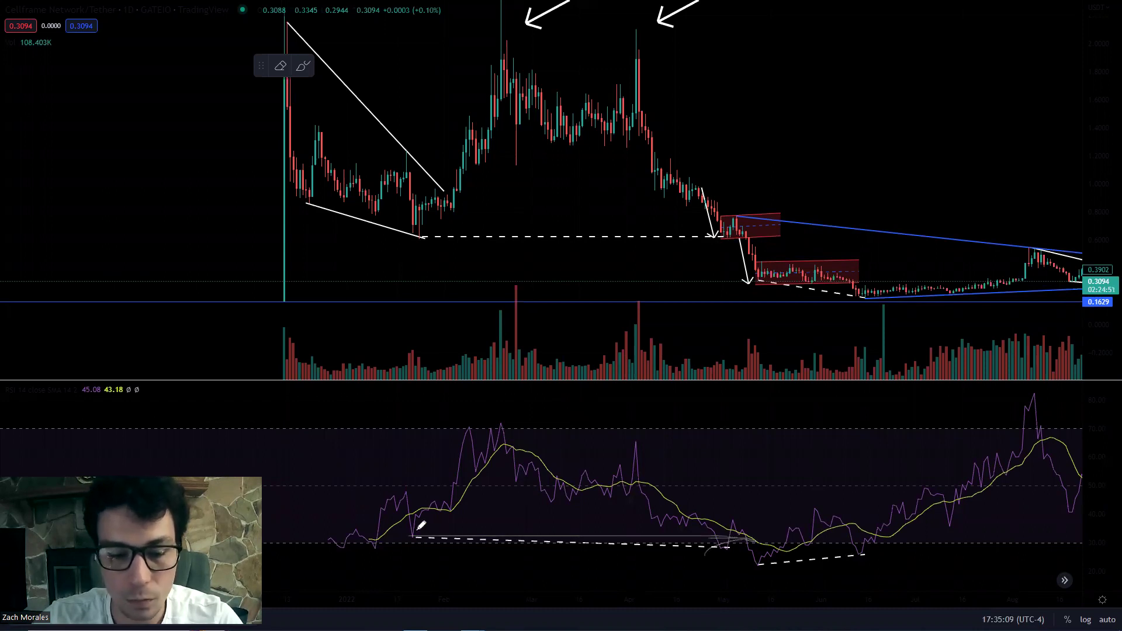
pyautogui.moveTo(417, 534)
pyautogui.mouseDown()
pyautogui.moveTo(742, 536)
pyautogui.moveTo(719, 547)
pyautogui.moveTo(733, 544)
pyautogui.mouseUp()
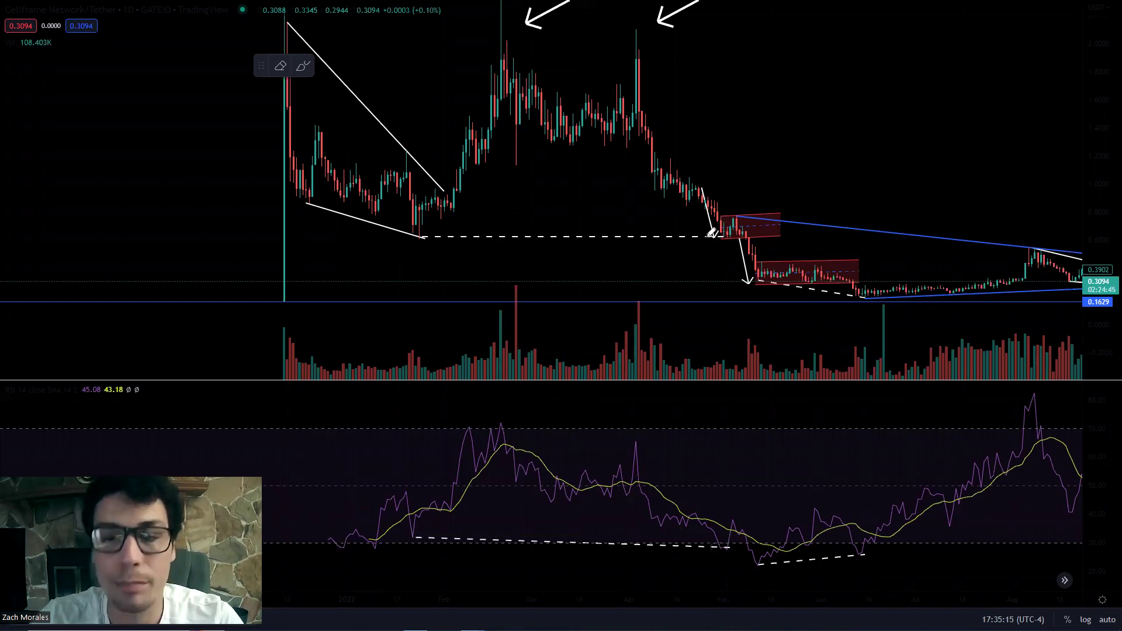
pyautogui.moveTo(425, 237)
pyautogui.mouseDown()
pyautogui.moveTo(516, 67)
pyautogui.moveTo(577, 120)
pyautogui.moveTo(671, 138)
pyautogui.moveTo(717, 242)
pyautogui.mouseUp()
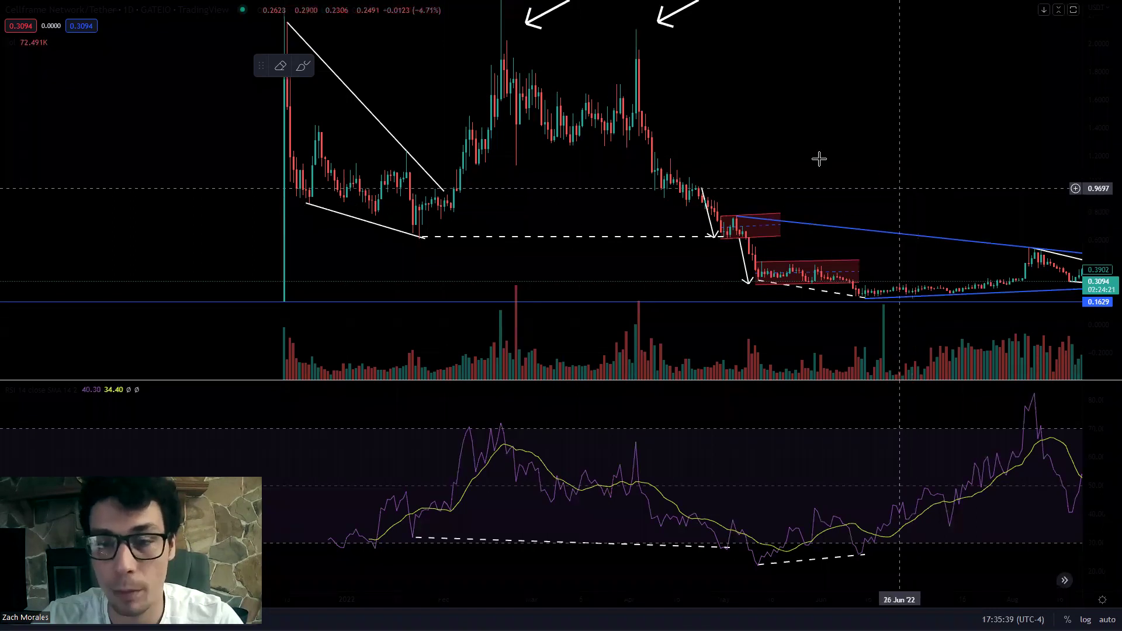
# Zoom in, stretch the price scale, and centre the chart on the breakdown boxes.
pyautogui.scroll(3, 796, 182)
pyautogui.scroll(5, 664, 170)
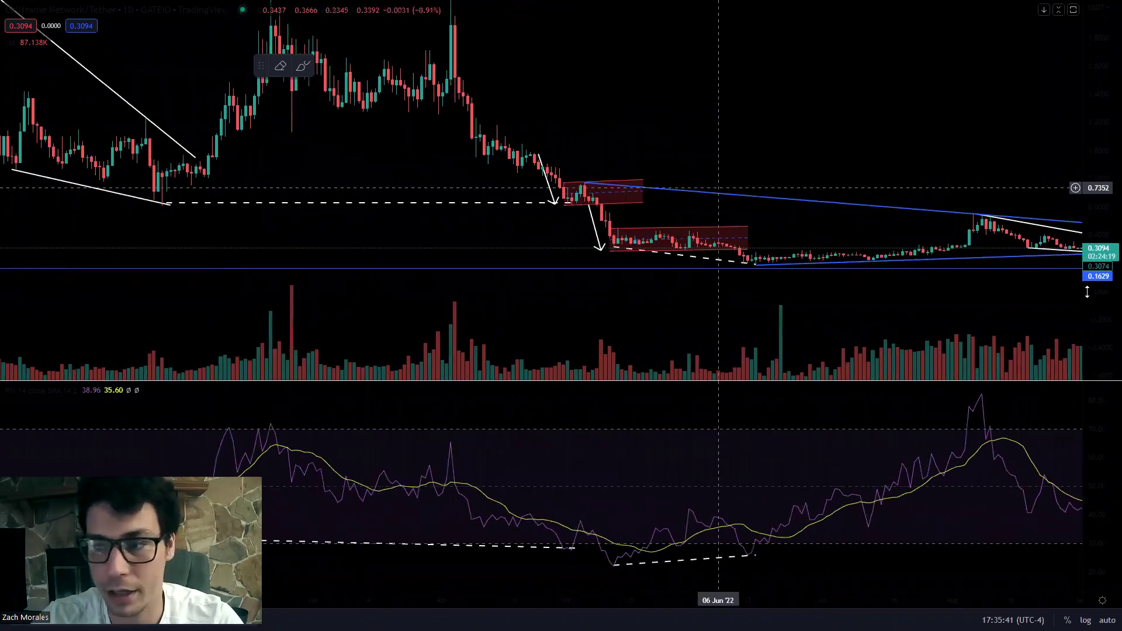
pyautogui.moveTo(1098, 233); pyautogui.dragTo(1087, 178)
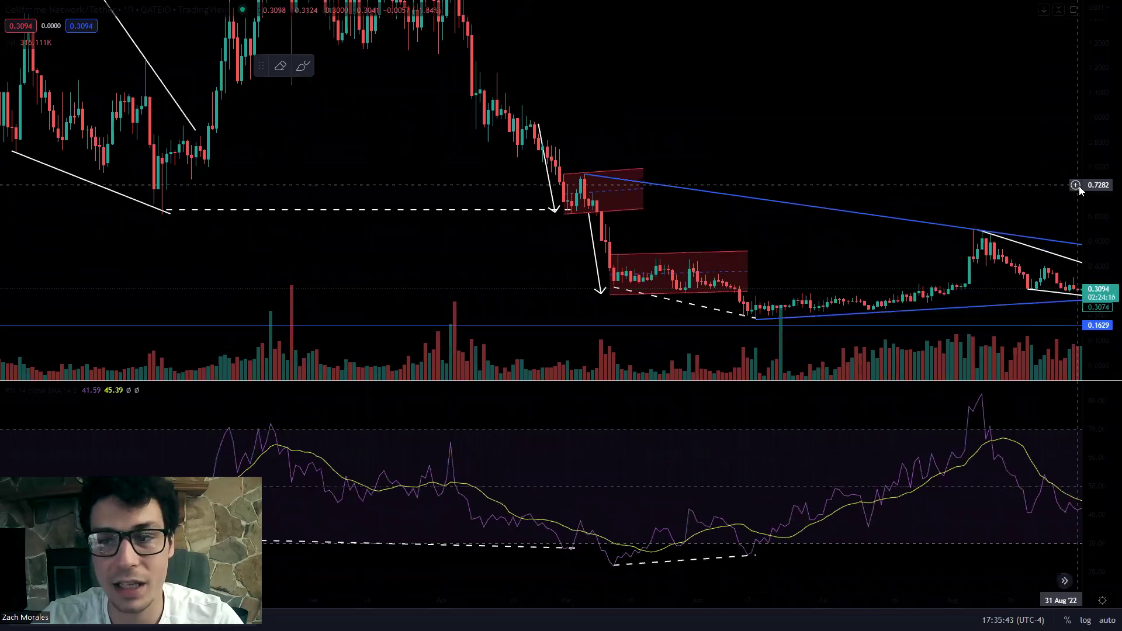
pyautogui.moveTo(926, 170); pyautogui.dragTo(831, 140)
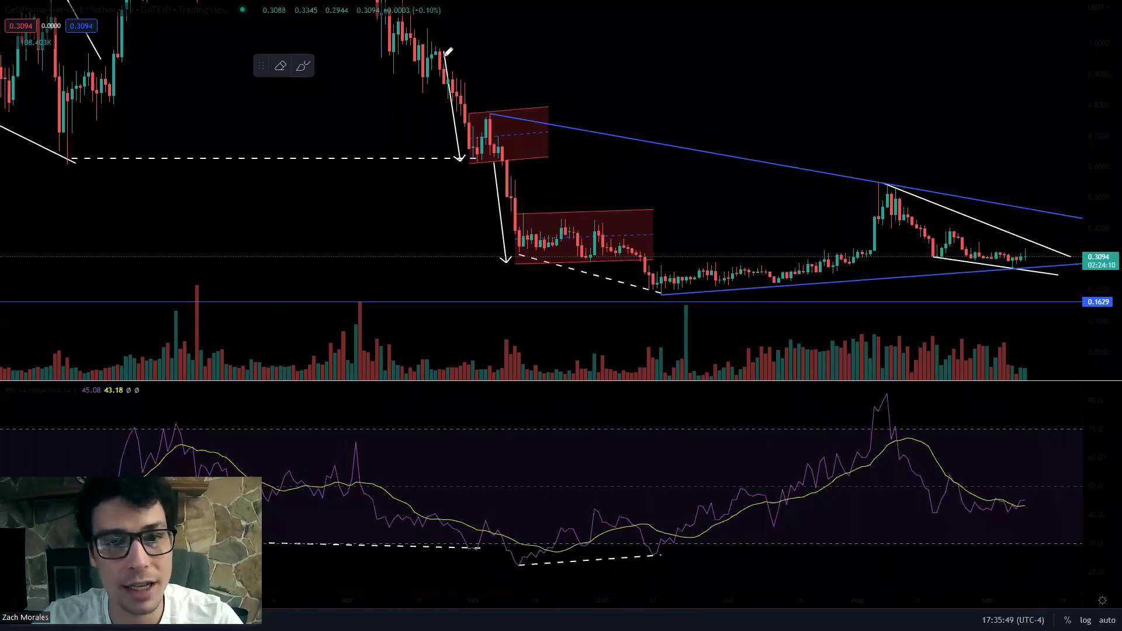
# Sketch arrows at the support break and scribble drops through both red breakdown boxes.
pyautogui.moveTo(443, 53)
pyautogui.mouseDown()
pyautogui.moveTo(446, 138)
pyautogui.moveTo(462, 171)
pyautogui.mouseUp()
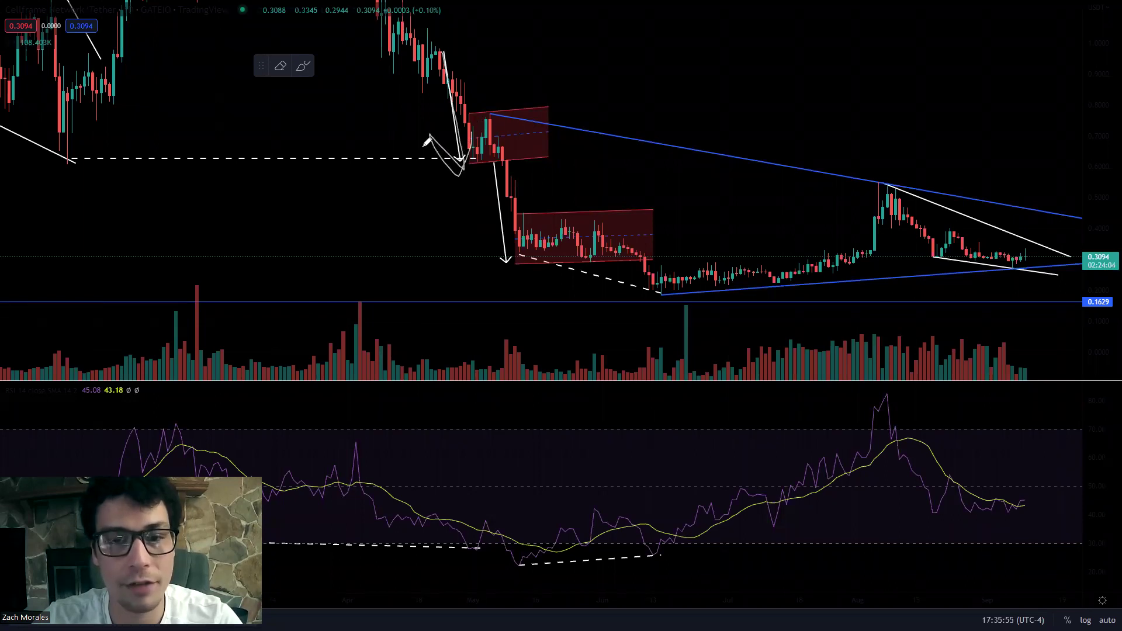
pyautogui.moveTo(471, 121)
pyautogui.mouseDown()
pyautogui.moveTo(491, 120)
pyautogui.moveTo(510, 146)
pyautogui.moveTo(529, 115)
pyautogui.moveTo(529, 149)
pyautogui.mouseUp()
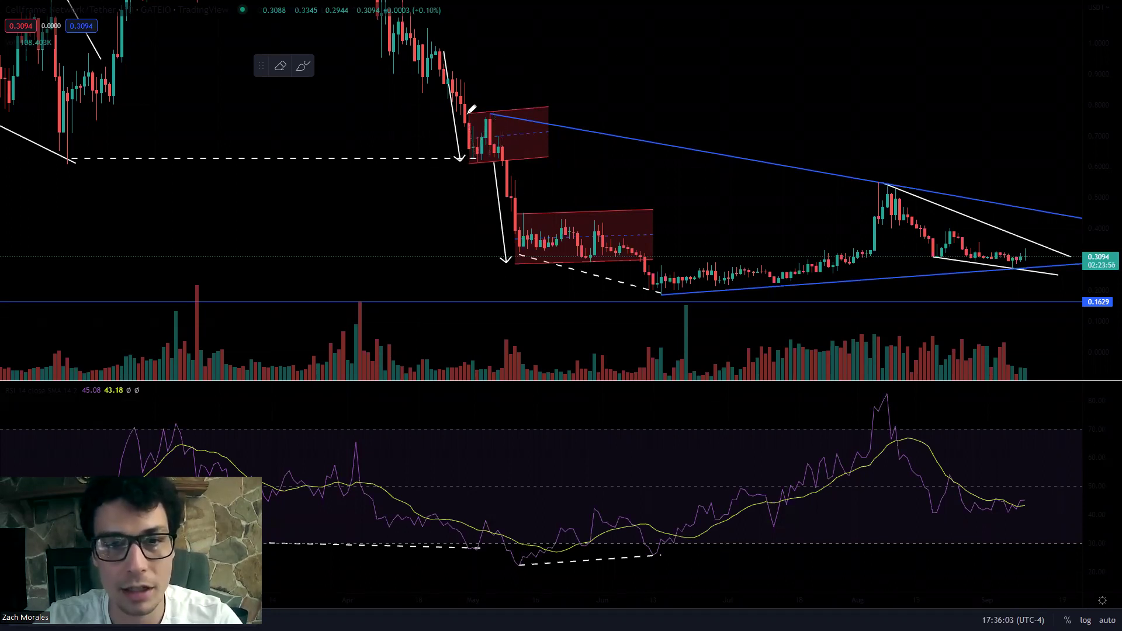
pyautogui.moveTo(475, 115)
pyautogui.mouseDown()
pyautogui.moveTo(508, 132)
pyautogui.moveTo(544, 120)
pyautogui.mouseUp()
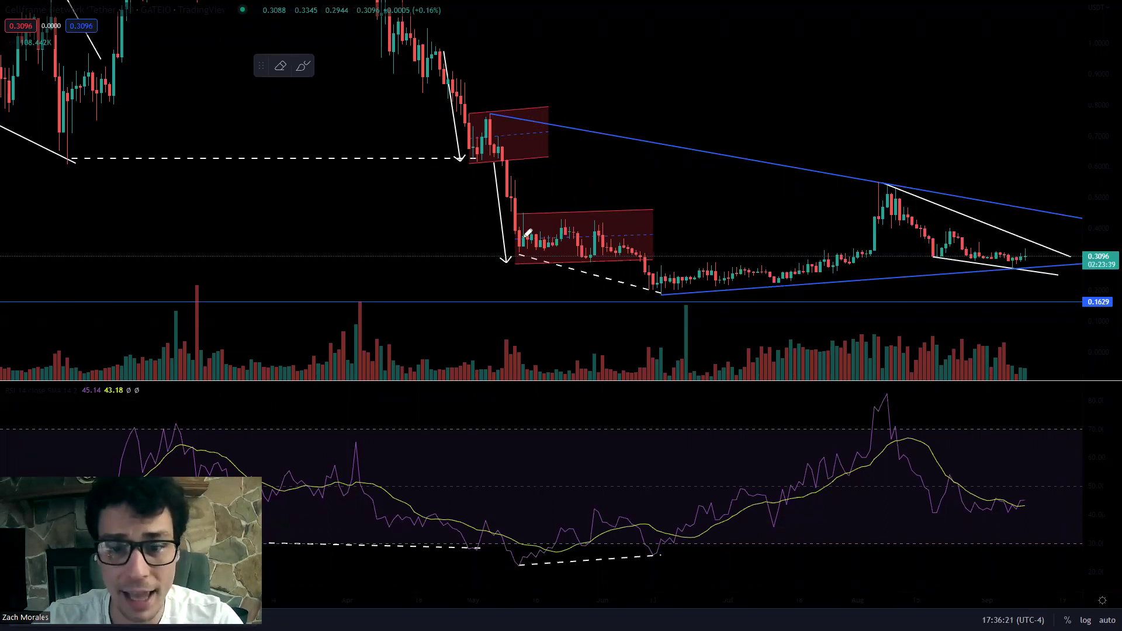
pyautogui.moveTo(495, 157); pyautogui.dragTo(512, 266)
pyautogui.moveTo(535, 221); pyautogui.dragTo(642, 235)
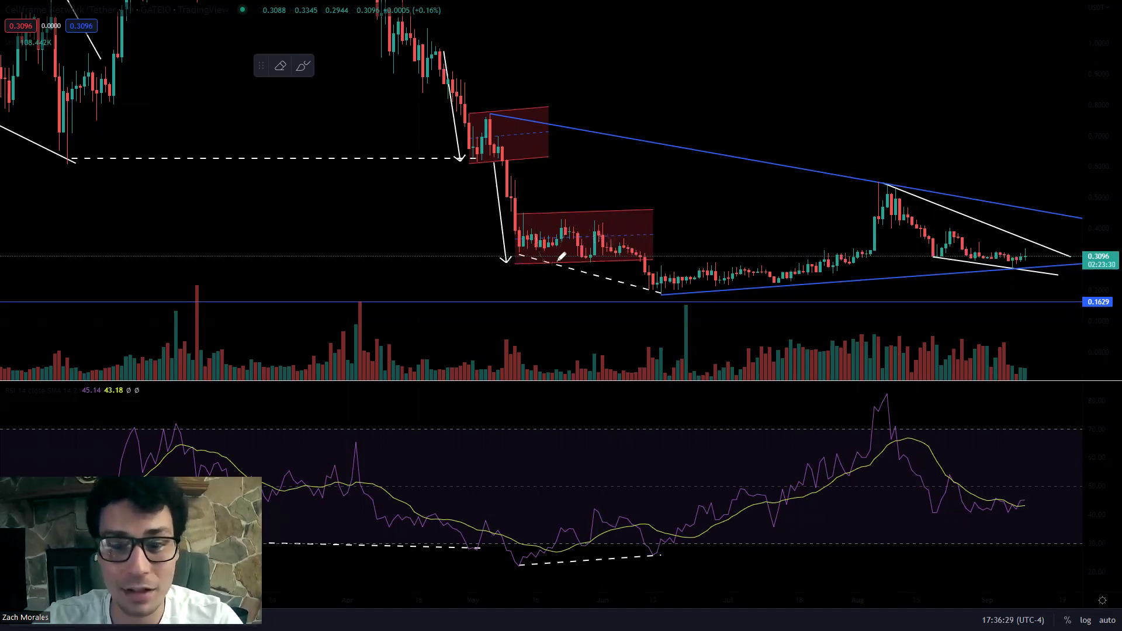
pyautogui.moveTo(643, 257)
pyautogui.mouseDown()
pyautogui.moveTo(648, 324)
pyautogui.moveTo(664, 295)
pyautogui.mouseUp()
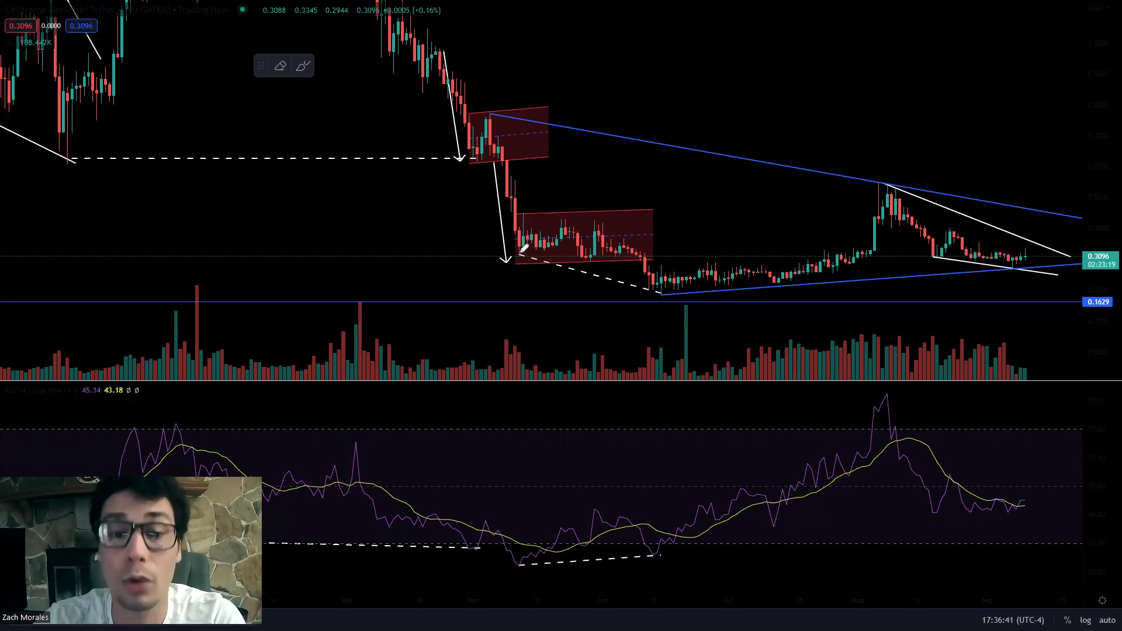
# Circle the two lows on price and RSI, and sketch the rally to the peak.
pyautogui.moveTo(522, 241); pyautogui.dragTo(523, 242)
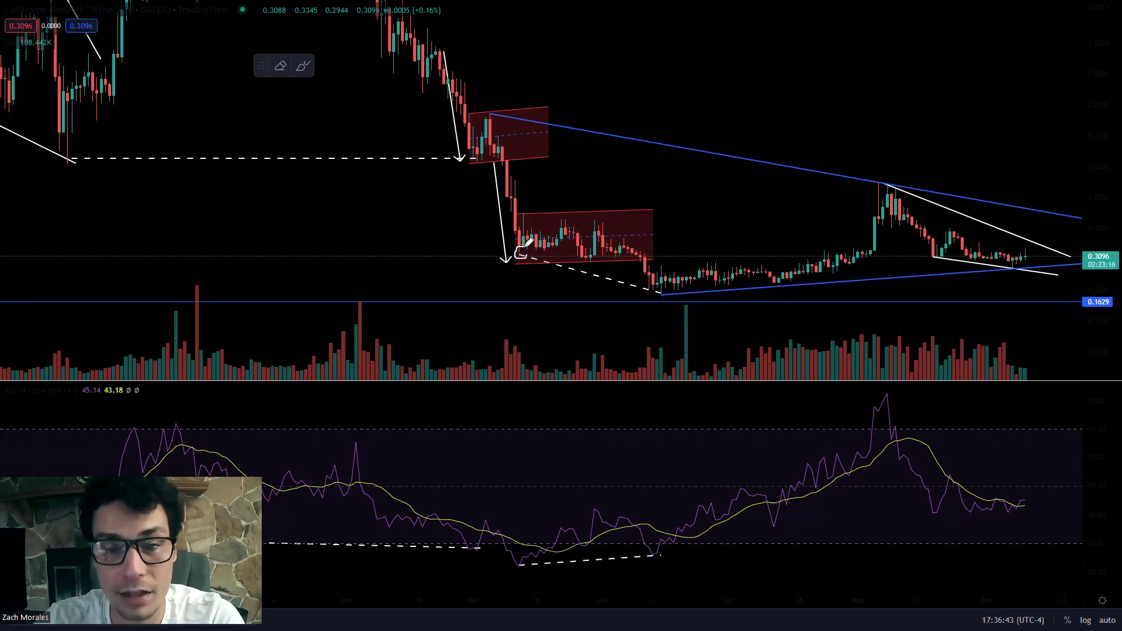
pyautogui.moveTo(657, 282)
pyautogui.mouseDown()
pyautogui.moveTo(655, 294)
pyautogui.moveTo(664, 280)
pyautogui.mouseUp()
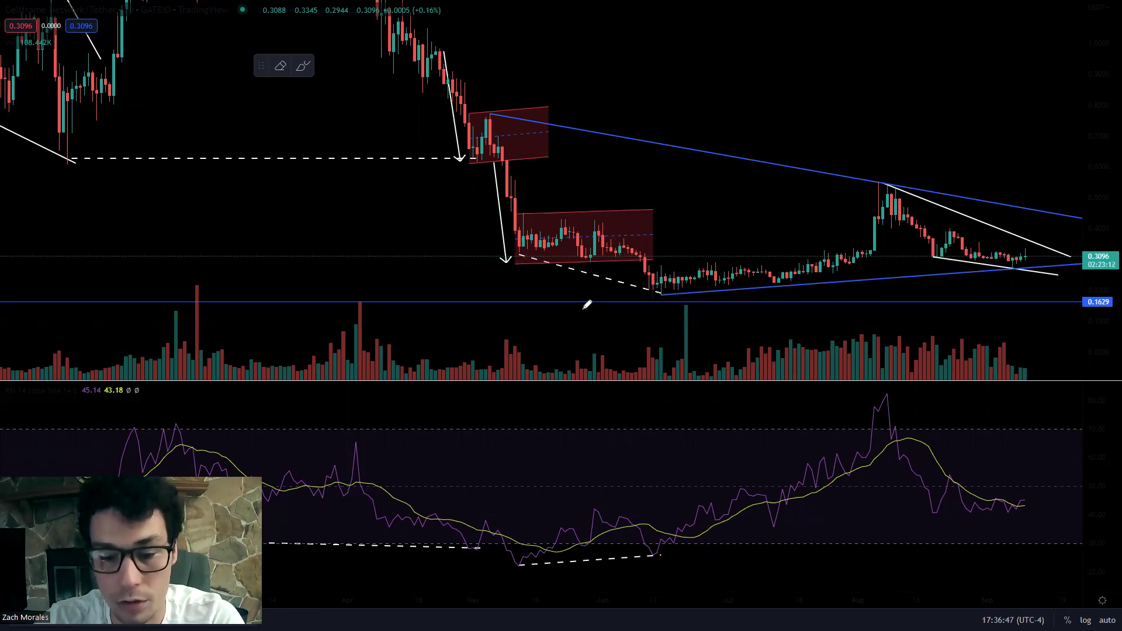
pyautogui.moveTo(519, 553)
pyautogui.mouseDown()
pyautogui.moveTo(526, 562)
pyautogui.moveTo(523, 550)
pyautogui.mouseUp()
pyautogui.moveTo(663, 552)
pyautogui.mouseDown()
pyautogui.moveTo(651, 544)
pyautogui.moveTo(666, 542)
pyautogui.mouseUp()
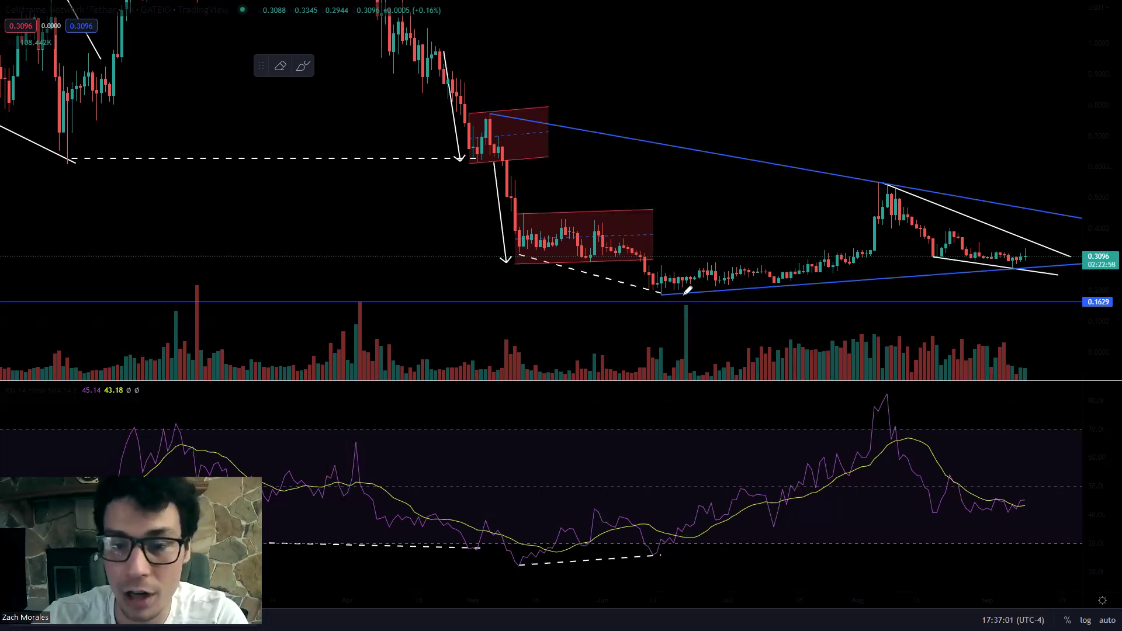
pyautogui.moveTo(665, 293)
pyautogui.mouseDown()
pyautogui.moveTo(851, 213)
pyautogui.moveTo(888, 171)
pyautogui.mouseUp()
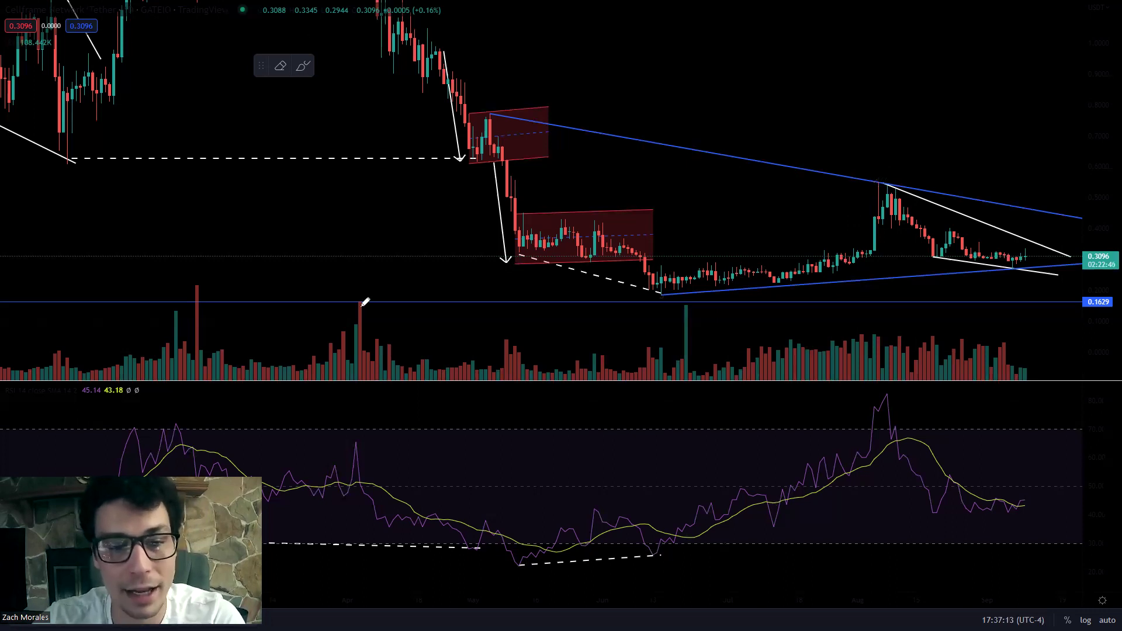
pyautogui.moveTo(857, 146); pyautogui.dragTo(682, 115)
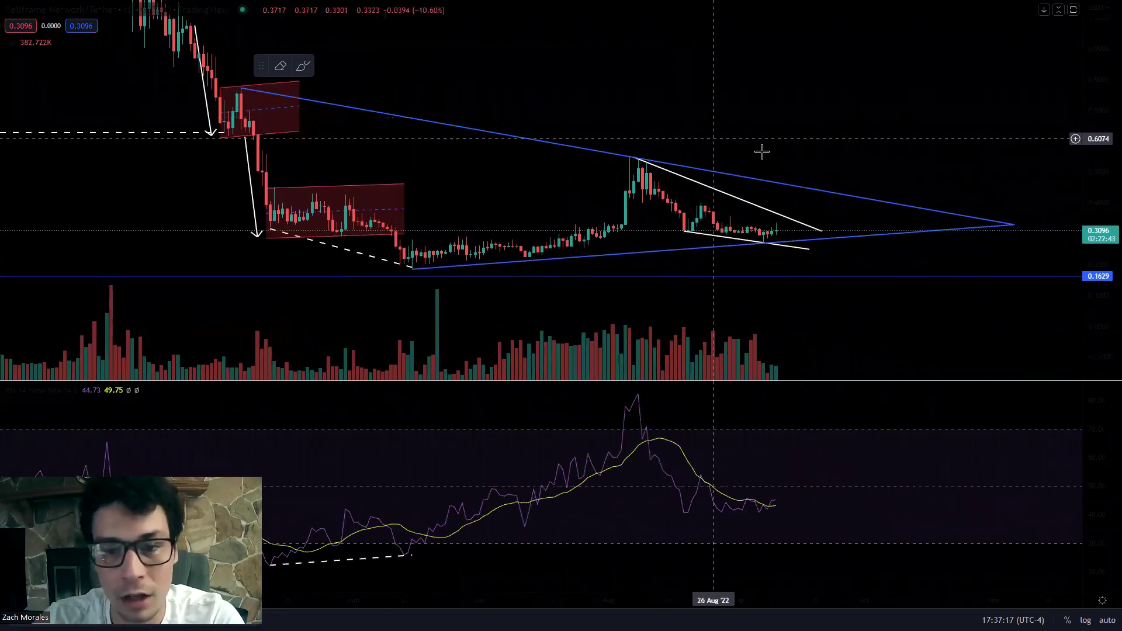
# Centre the triangle apex and stretch the price axis until the recent candles and triangle appear taller.
pyautogui.scroll(-2, 841, 151)
pyautogui.moveTo(842, 150); pyautogui.dragTo(633, 155)
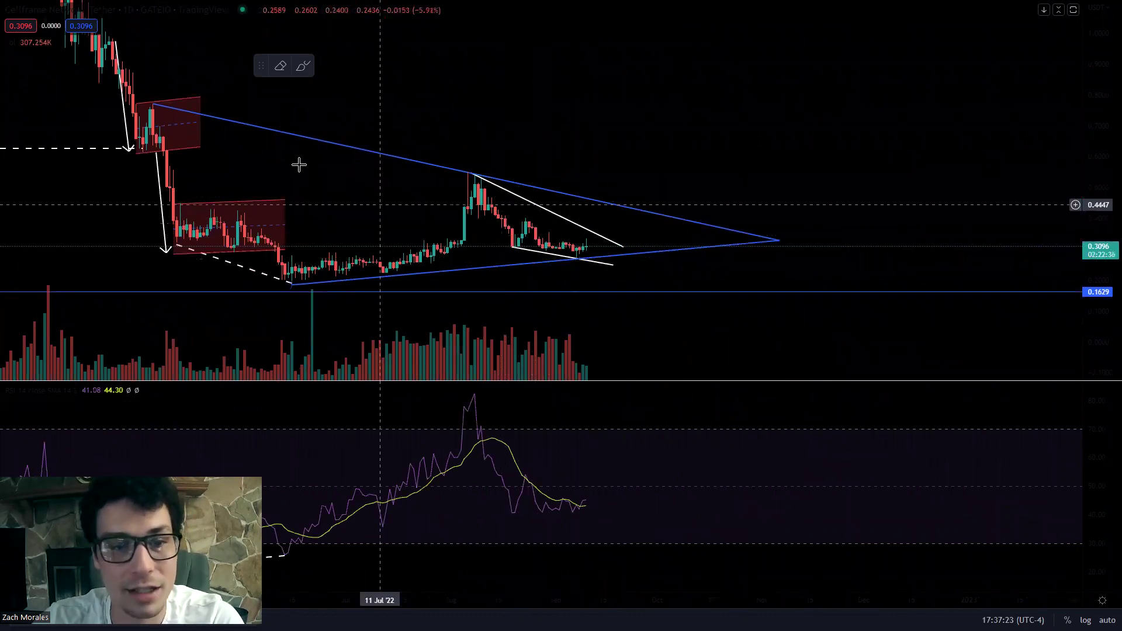
pyautogui.moveTo(703, 224); pyautogui.dragTo(812, 226)
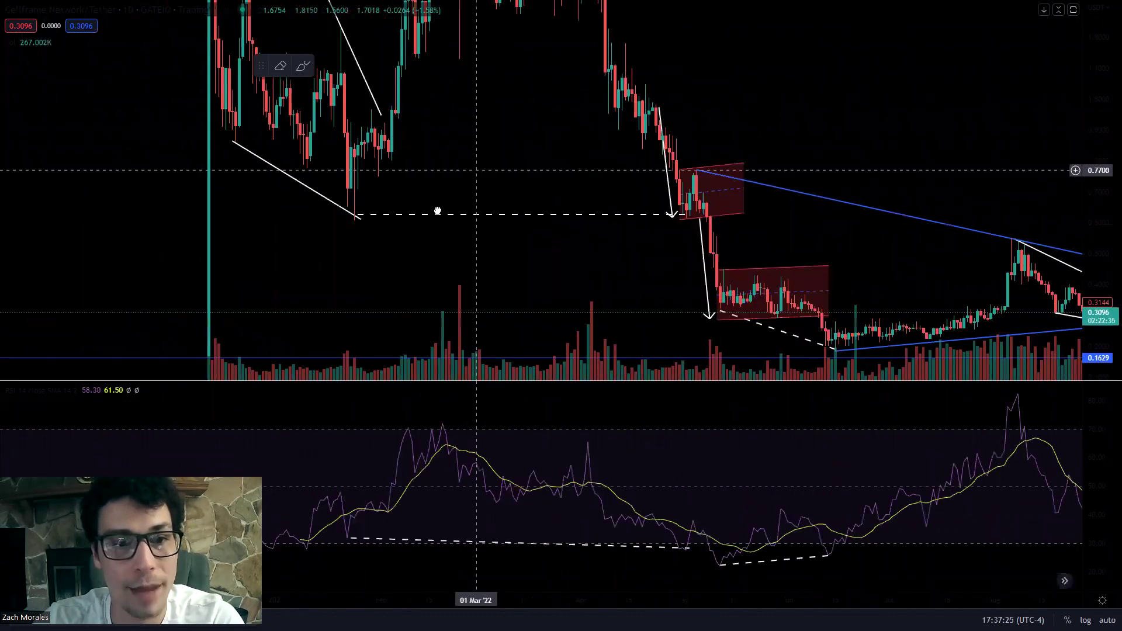
pyautogui.moveTo(1105, 65); pyautogui.dragTo(1106, 178)
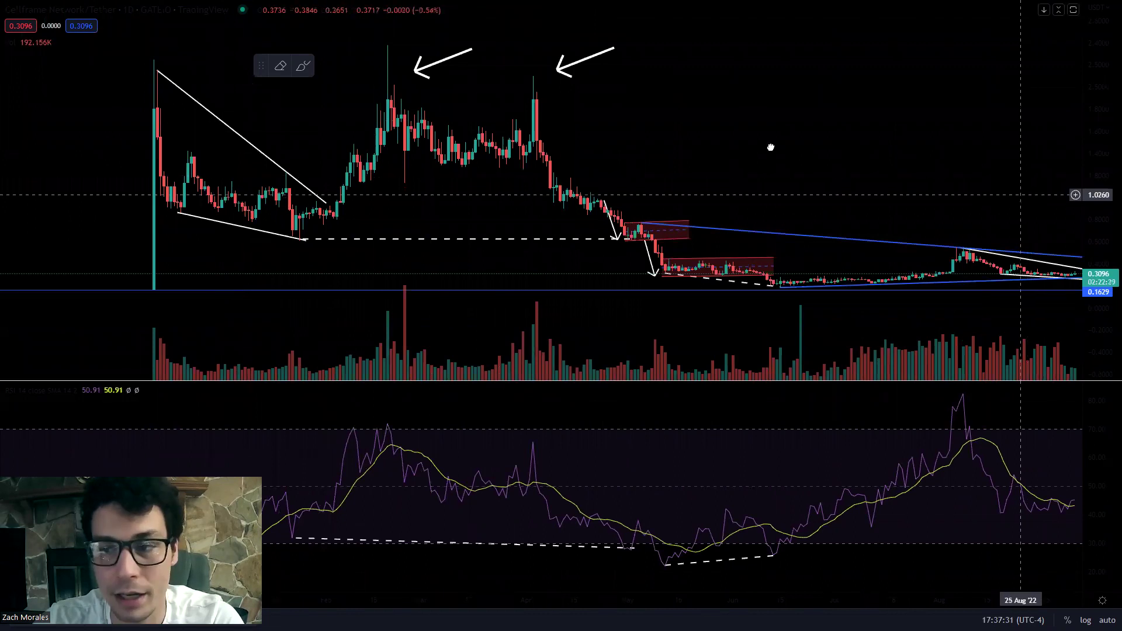
pyautogui.moveTo(769, 145); pyautogui.dragTo(574, 135)
pyautogui.moveTo(1106, 305); pyautogui.dragTo(1104, 239)
pyautogui.moveTo(796, 220); pyautogui.dragTo(800, 153)
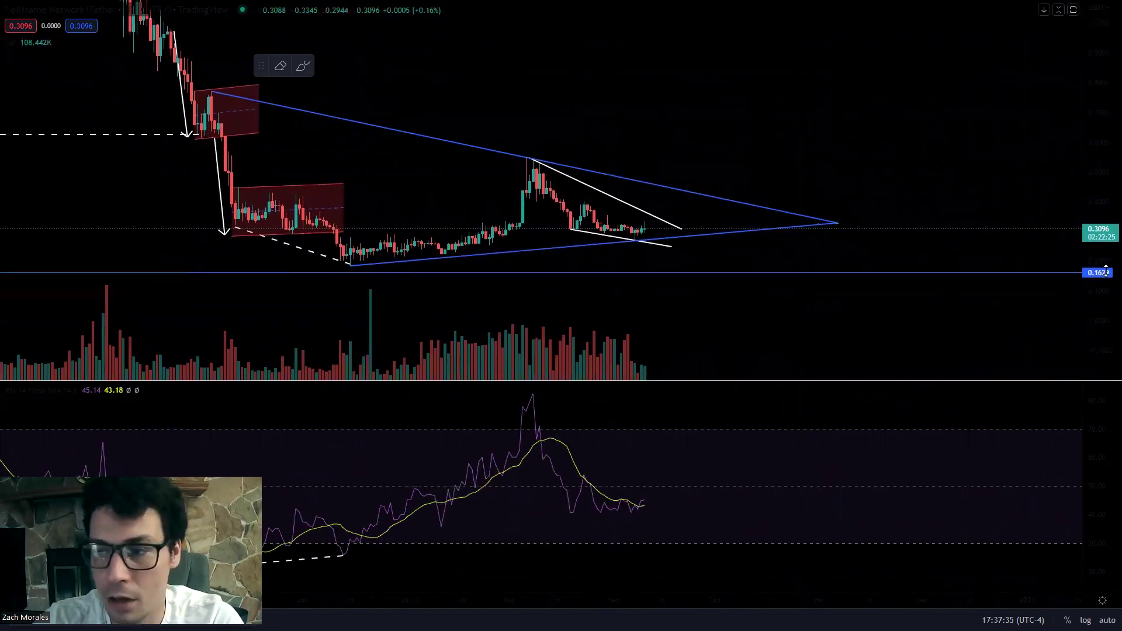
pyautogui.moveTo(1104, 244); pyautogui.dragTo(1094, 134)
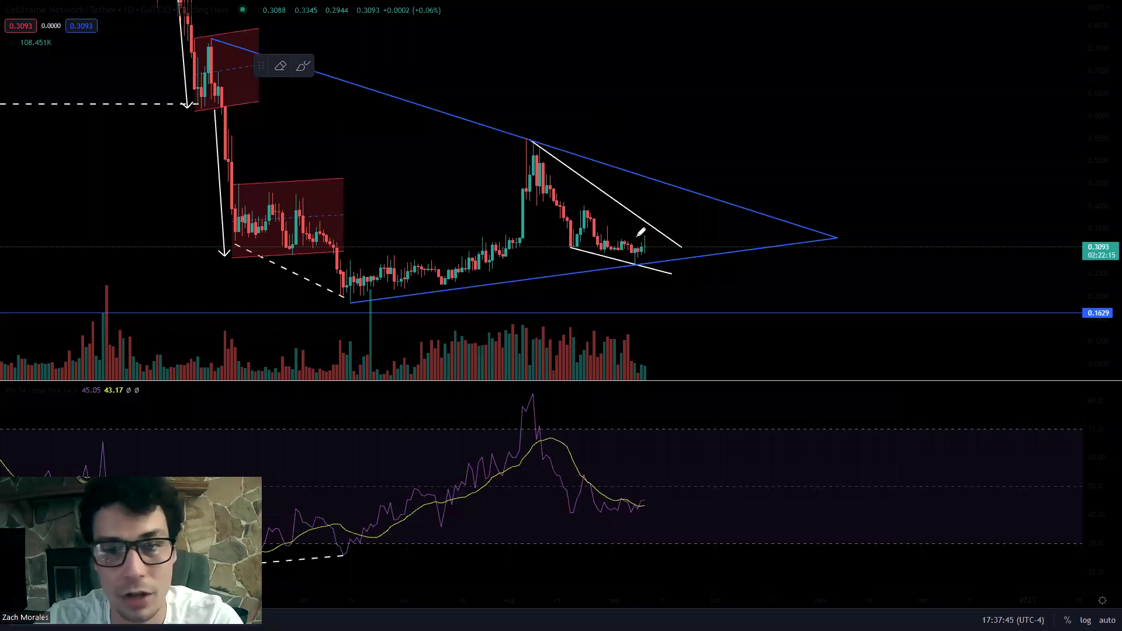
pyautogui.moveTo(535, 155)
pyautogui.mouseDown()
pyautogui.moveTo(606, 197)
pyautogui.moveTo(622, 232)
pyautogui.moveTo(657, 233)
pyautogui.moveTo(661, 250)
pyautogui.moveTo(677, 183)
pyautogui.moveTo(683, 190)
pyautogui.mouseUp()
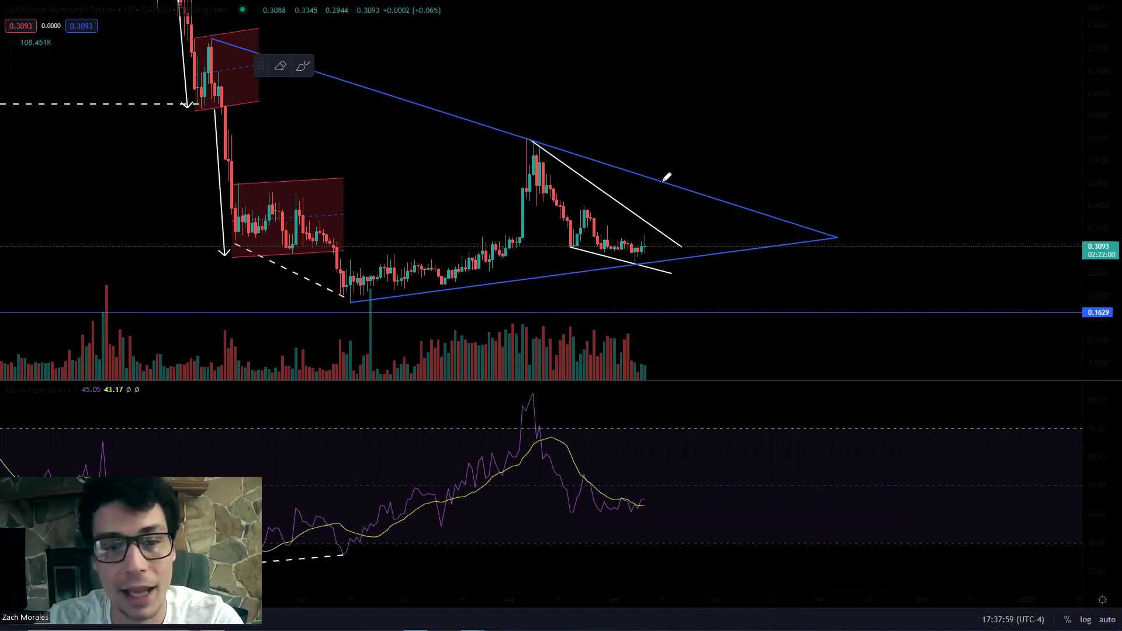
pyautogui.moveTo(214, 37); pyautogui.dragTo(856, 204)
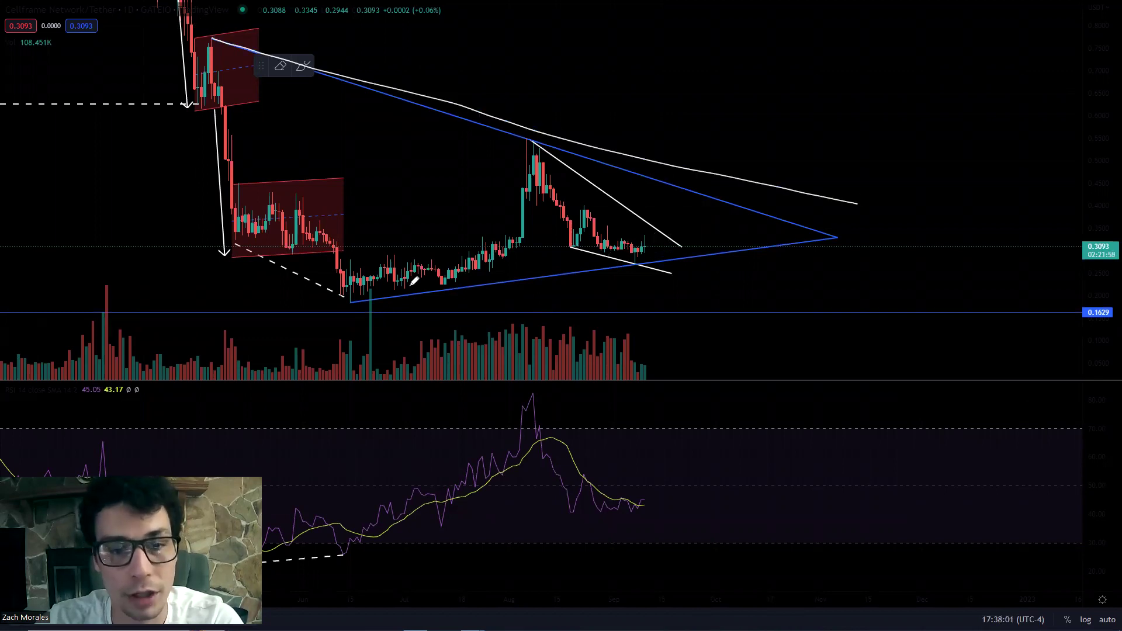
pyautogui.moveTo(354, 299); pyautogui.dragTo(932, 253)
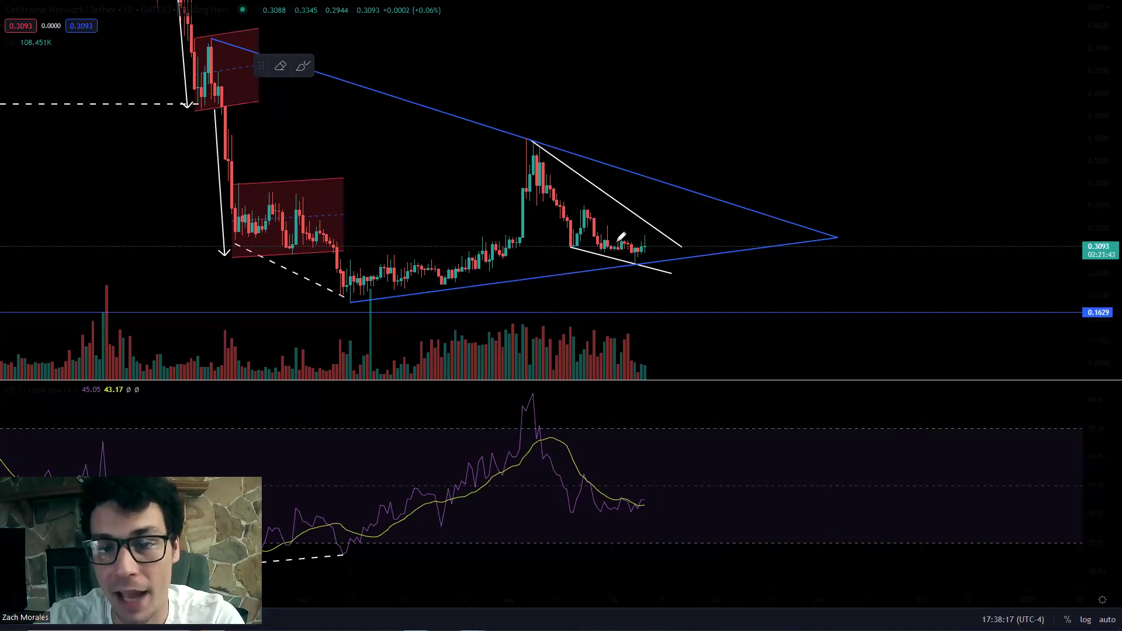
pyautogui.moveTo(543, 166)
pyautogui.mouseDown()
pyautogui.moveTo(646, 243)
pyautogui.moveTo(672, 220)
pyautogui.moveTo(675, 193)
pyautogui.moveTo(692, 201)
pyautogui.mouseUp()
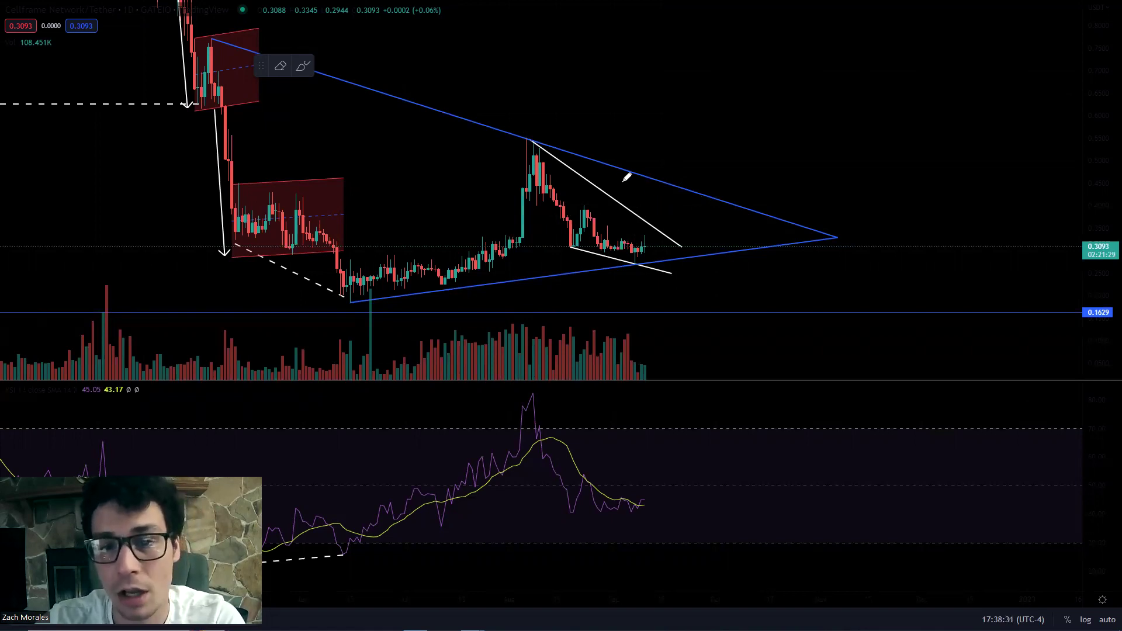
pyautogui.moveTo(638, 208)
pyautogui.mouseDown()
pyautogui.moveTo(663, 159)
pyautogui.moveTo(704, 186)
pyautogui.mouseUp()
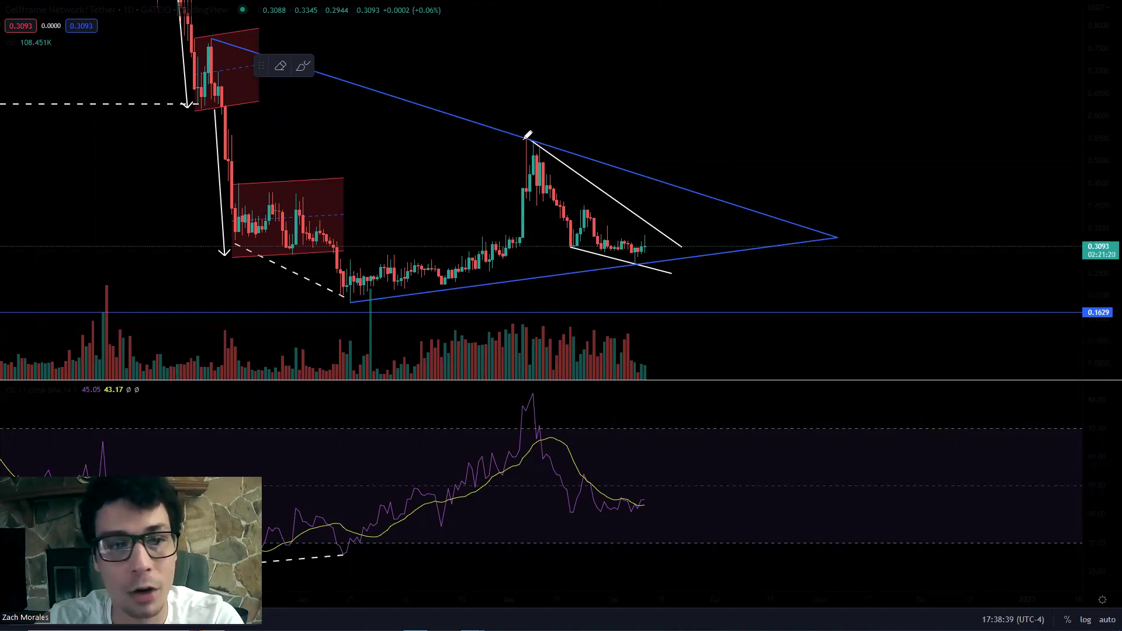
pyautogui.moveTo(527, 139)
pyautogui.mouseDown()
pyautogui.moveTo(169, 136)
pyautogui.moveTo(188, 32)
pyautogui.moveTo(254, 103)
pyautogui.moveTo(197, 105)
pyautogui.moveTo(1034, 141)
pyautogui.mouseUp()
pyautogui.moveTo(1027, 46); pyautogui.dragTo(1058, 48)
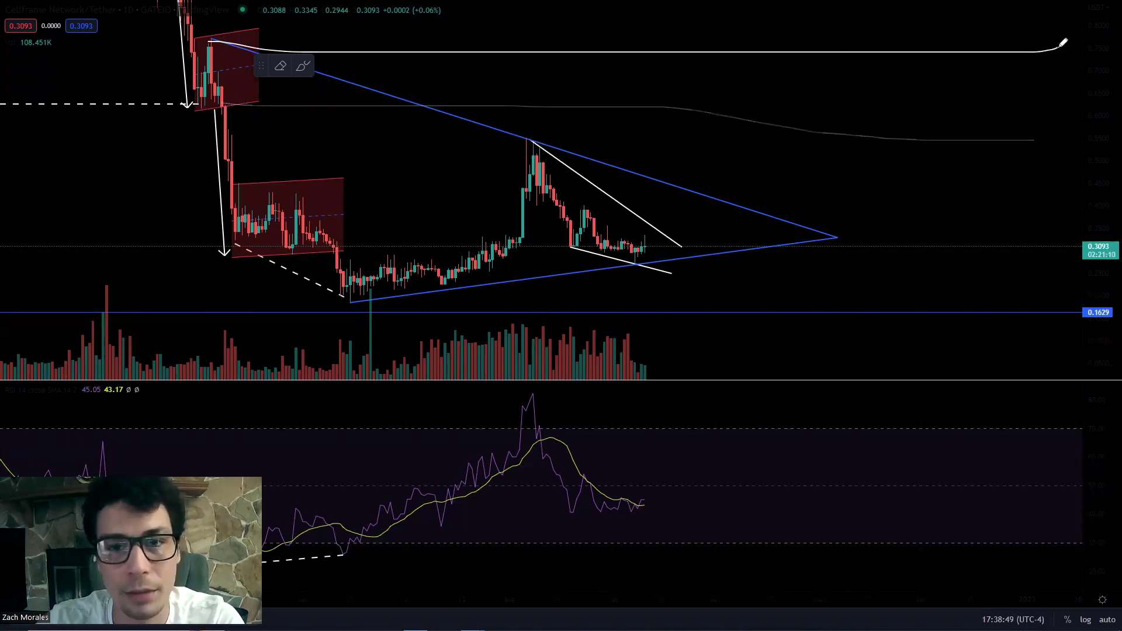
pyautogui.moveTo(514, 135); pyautogui.dragTo(766, 204)
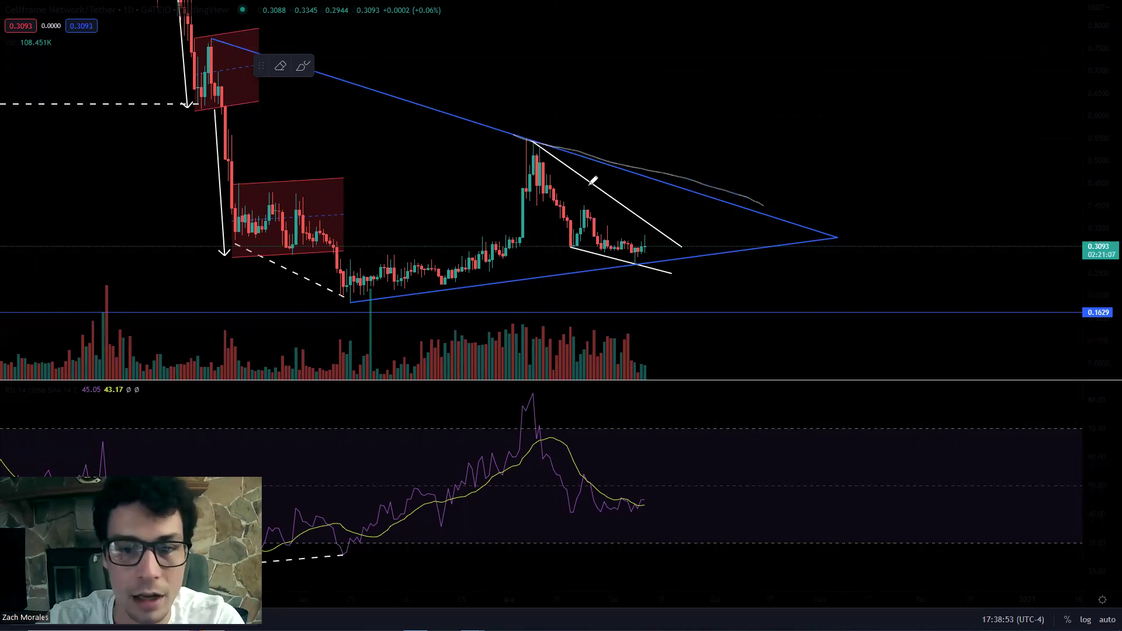
pyautogui.moveTo(543, 164)
pyautogui.mouseDown()
pyautogui.moveTo(628, 222)
pyautogui.moveTo(660, 190)
pyautogui.mouseUp()
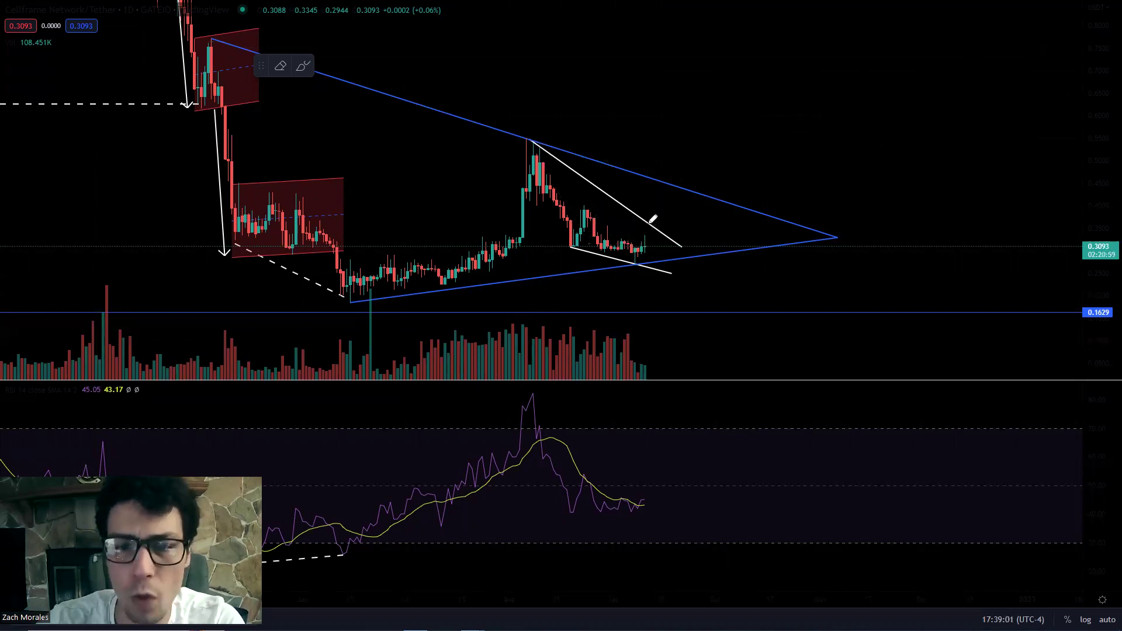
pyautogui.moveTo(642, 250)
pyautogui.mouseDown()
pyautogui.moveTo(662, 234)
pyautogui.moveTo(685, 247)
pyautogui.moveTo(702, 270)
pyautogui.moveTo(703, 307)
pyautogui.mouseUp()
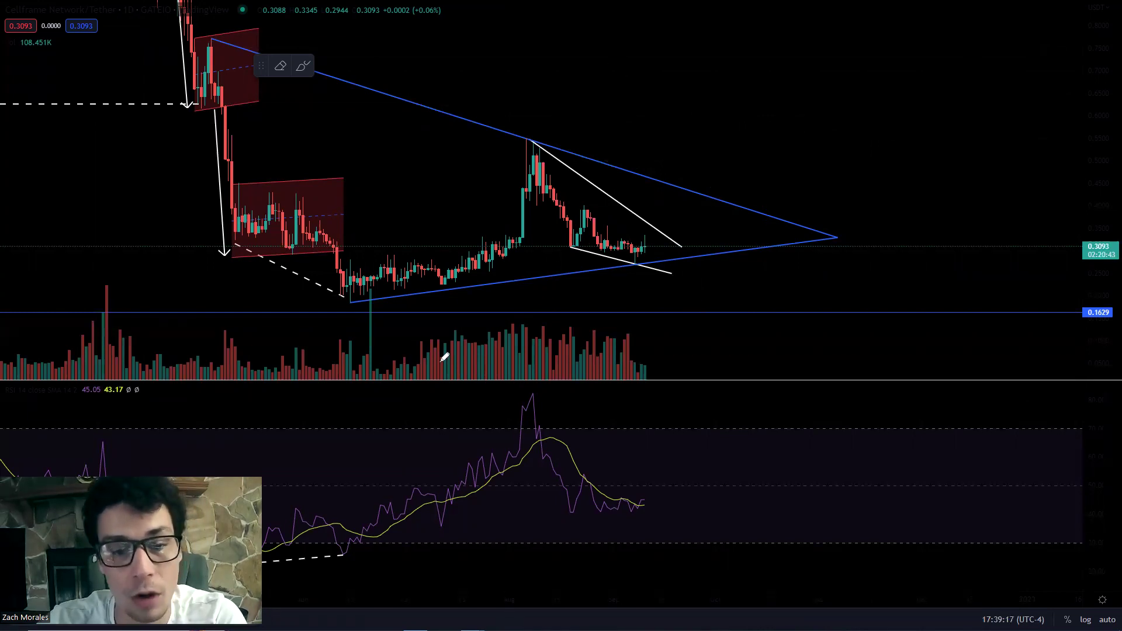
pyautogui.moveTo(376, 205); pyautogui.dragTo(695, 205)
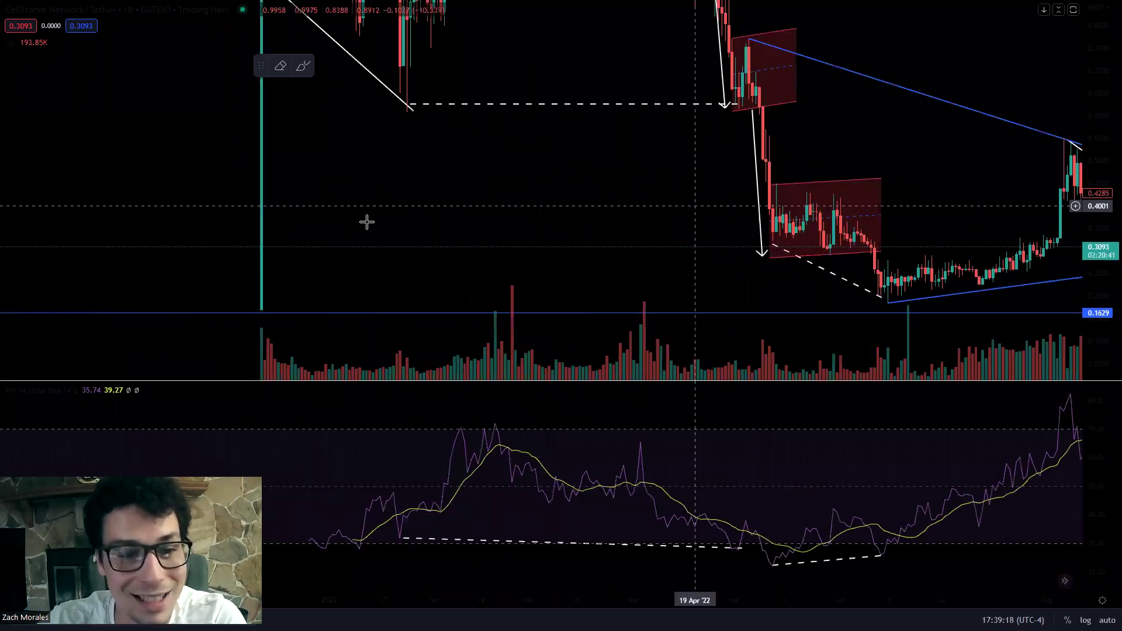
# Raise the blue horizontal support from 0.1629 to 0.1680, then pan back to the full triangle.
pyautogui.moveTo(288, 316); pyautogui.dragTo(271, 313)
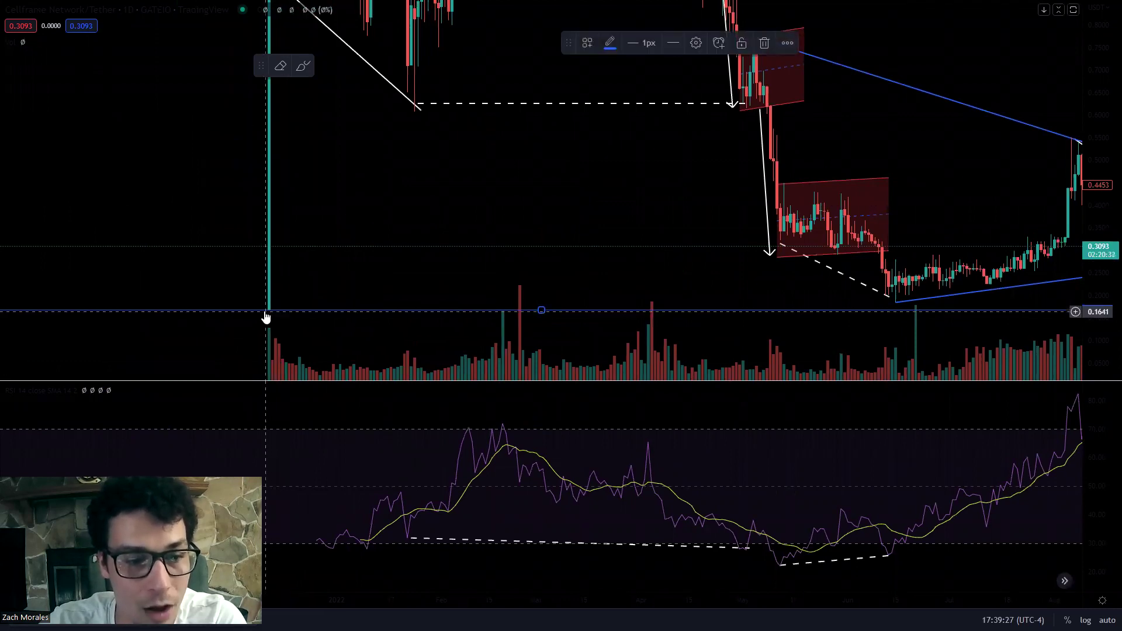
pyautogui.click(529, 283)
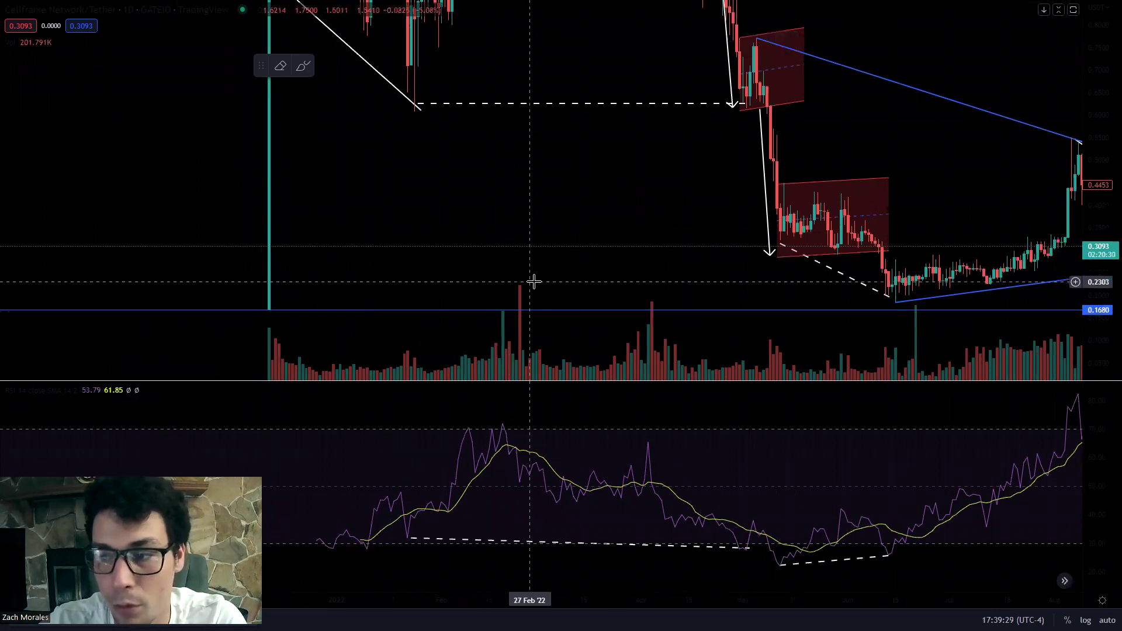
pyautogui.moveTo(798, 288); pyautogui.dragTo(328, 270)
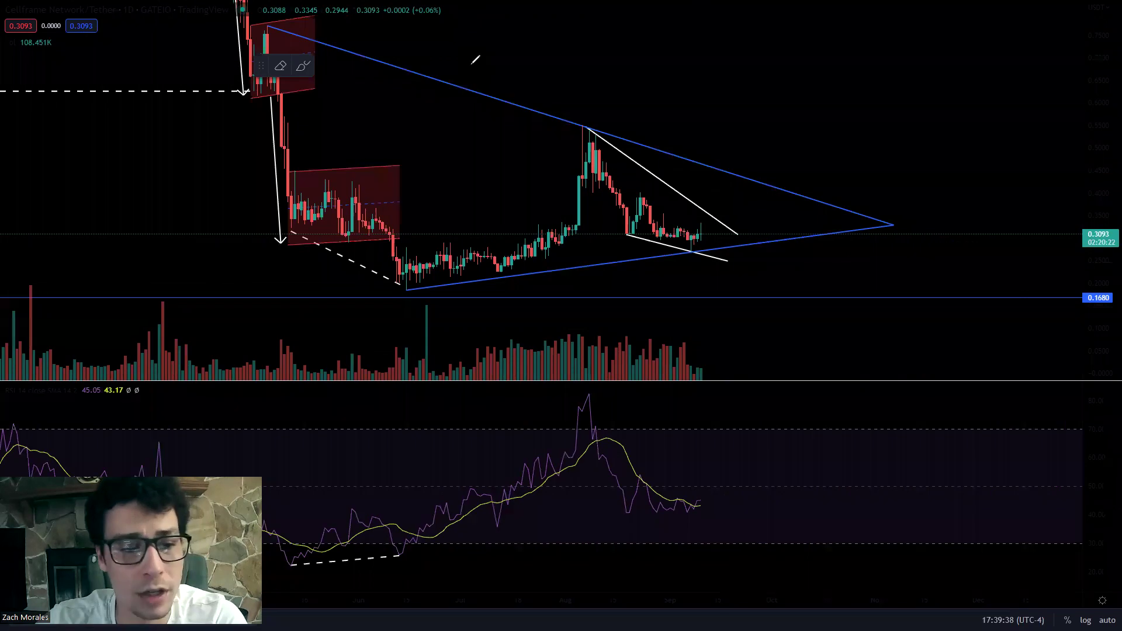
pyautogui.moveTo(701, 237)
pyautogui.mouseDown()
pyautogui.moveTo(747, 187)
pyautogui.moveTo(740, 176)
pyautogui.moveTo(748, 187)
pyautogui.mouseUp()
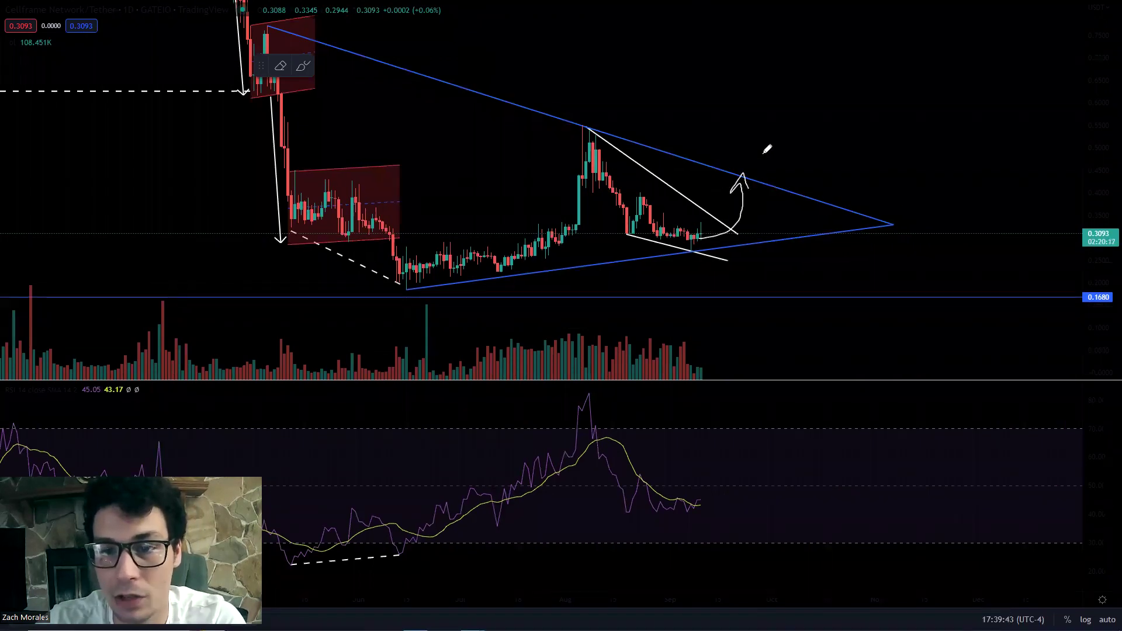
pyautogui.moveTo(690, 157)
pyautogui.mouseDown()
pyautogui.moveTo(762, 138)
pyautogui.moveTo(787, 86)
pyautogui.moveTo(790, 109)
pyautogui.moveTo(764, 110)
pyautogui.mouseUp()
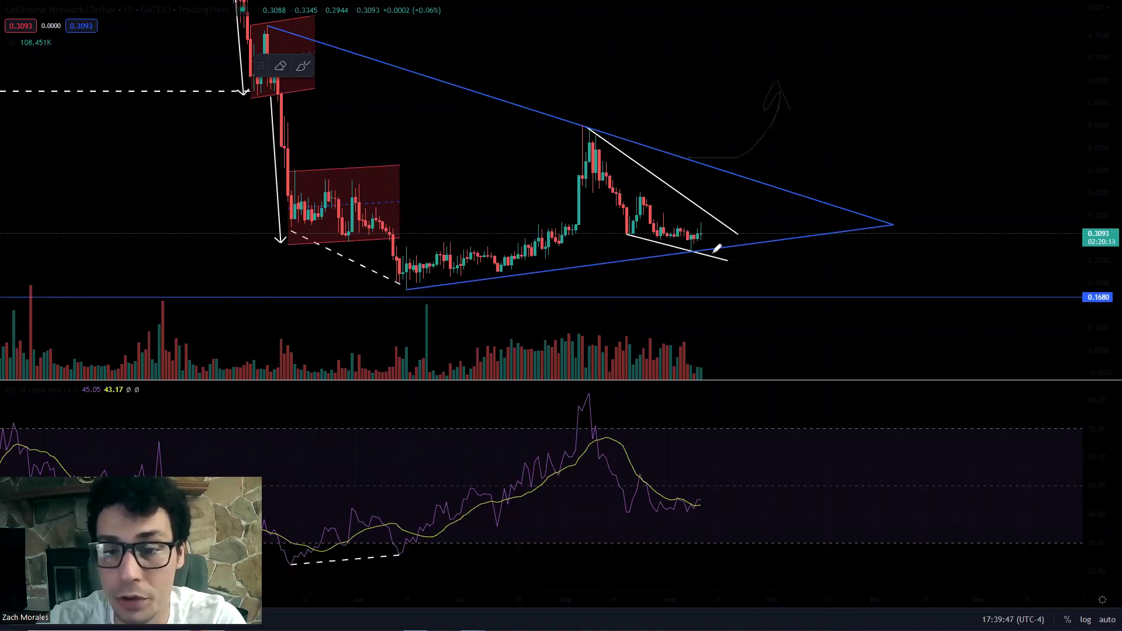
pyautogui.moveTo(702, 234)
pyautogui.mouseDown()
pyautogui.moveTo(724, 228)
pyautogui.moveTo(757, 245)
pyautogui.moveTo(748, 289)
pyautogui.moveTo(764, 287)
pyautogui.mouseUp()
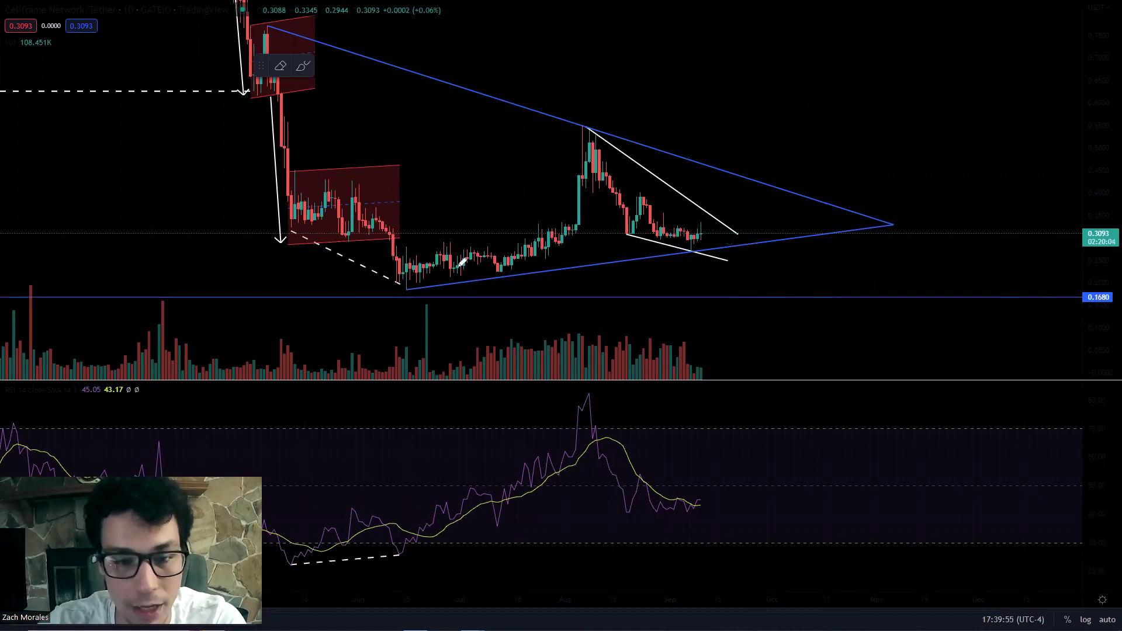
pyautogui.moveTo(407, 286); pyautogui.dragTo(1121, 277)
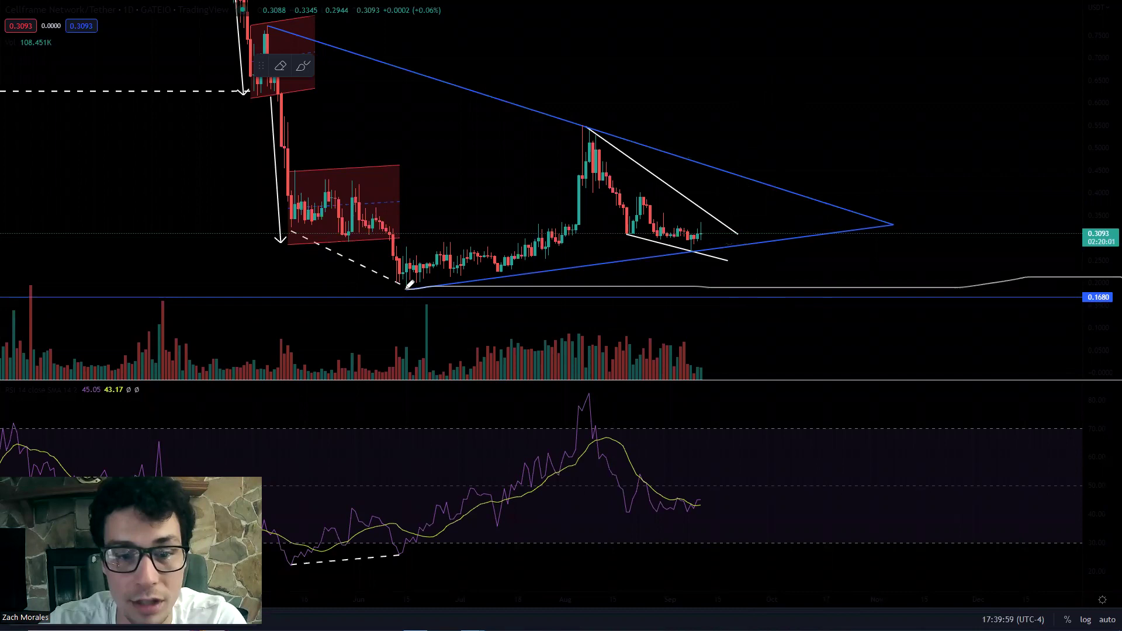
pyautogui.moveTo(408, 286); pyautogui.dragTo(493, 293)
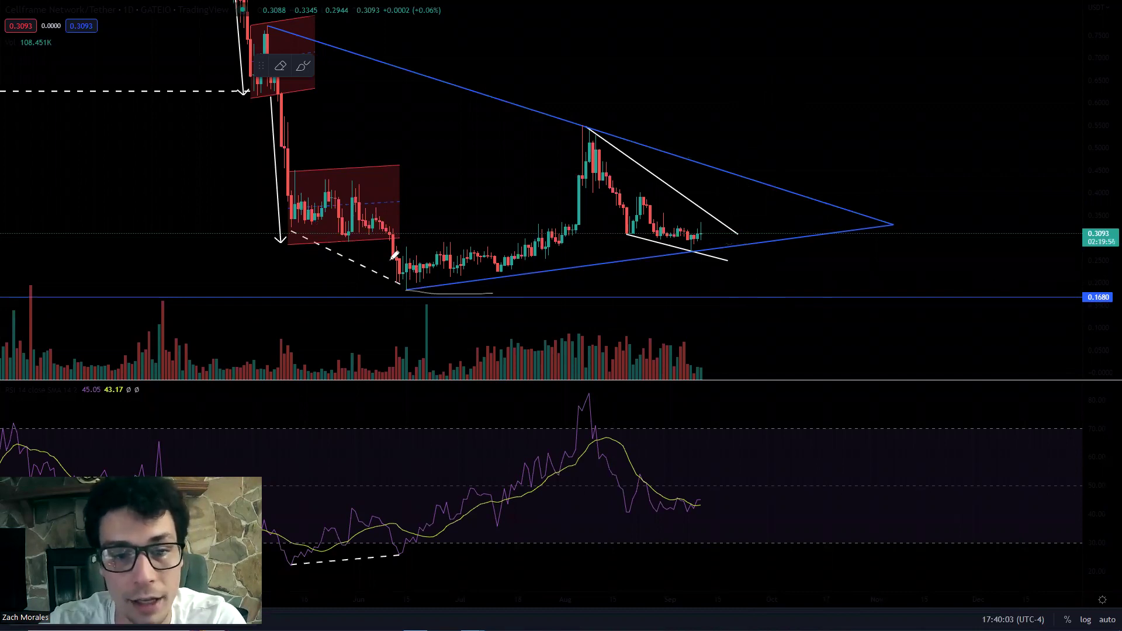
pyautogui.moveTo(388, 259); pyautogui.dragTo(789, 257)
pyautogui.moveTo(900, 257); pyautogui.dragTo(1113, 259)
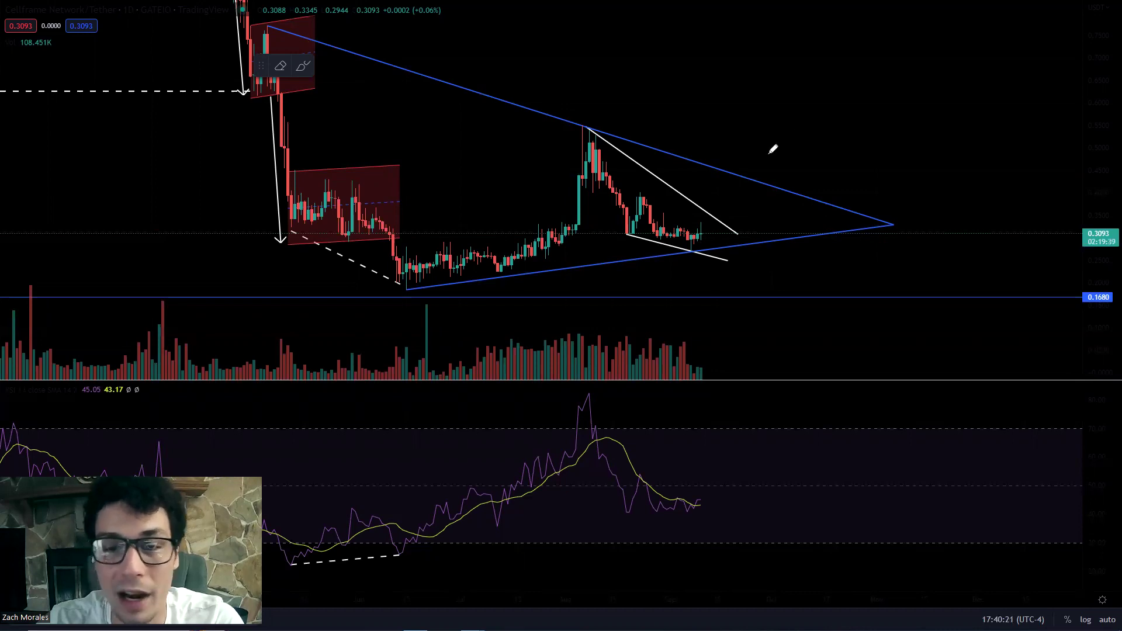
pyautogui.moveTo(693, 226)
pyautogui.mouseDown()
pyautogui.moveTo(725, 202)
pyautogui.moveTo(729, 173)
pyautogui.moveTo(765, 234)
pyautogui.moveTo(790, 200)
pyautogui.moveTo(855, 202)
pyautogui.moveTo(889, 304)
pyautogui.mouseUp()
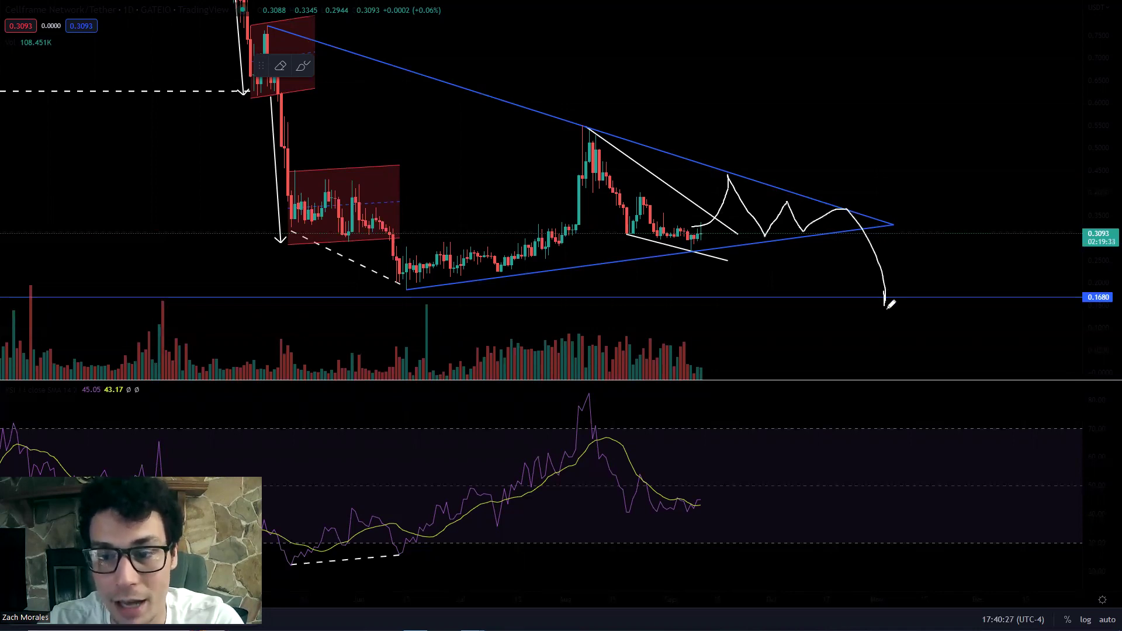
pyautogui.moveTo(699, 229)
pyautogui.mouseDown()
pyautogui.moveTo(731, 188)
pyautogui.moveTo(751, 233)
pyautogui.moveTo(859, 184)
pyautogui.mouseUp()
pyautogui.moveTo(866, 79)
pyautogui.mouseDown()
pyautogui.moveTo(834, 65)
pyautogui.moveTo(937, 97)
pyautogui.mouseUp()
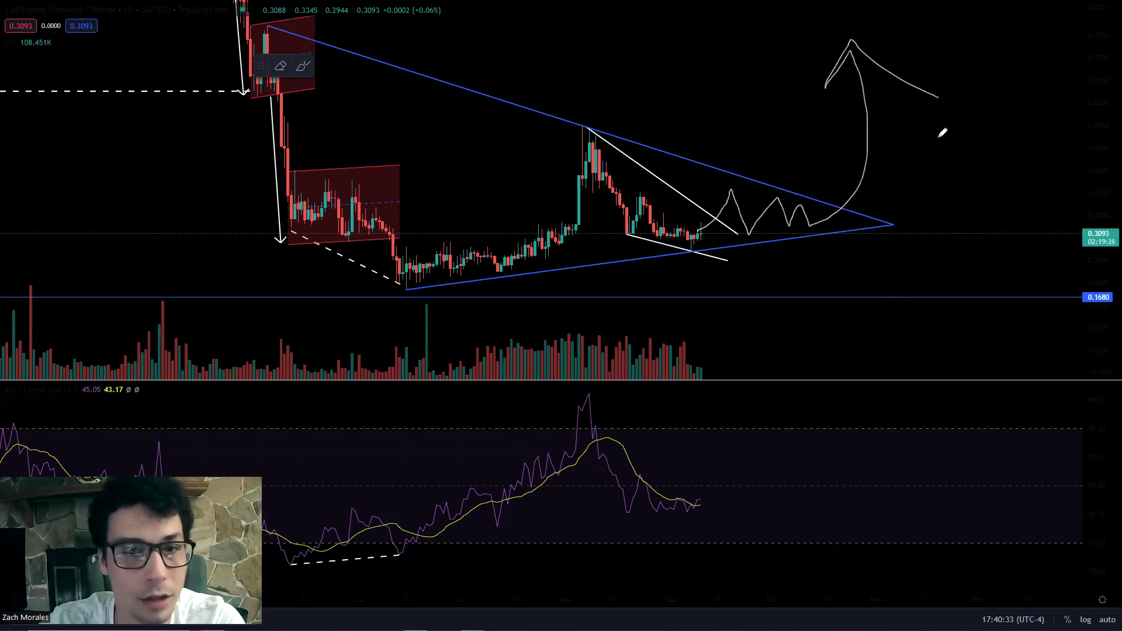